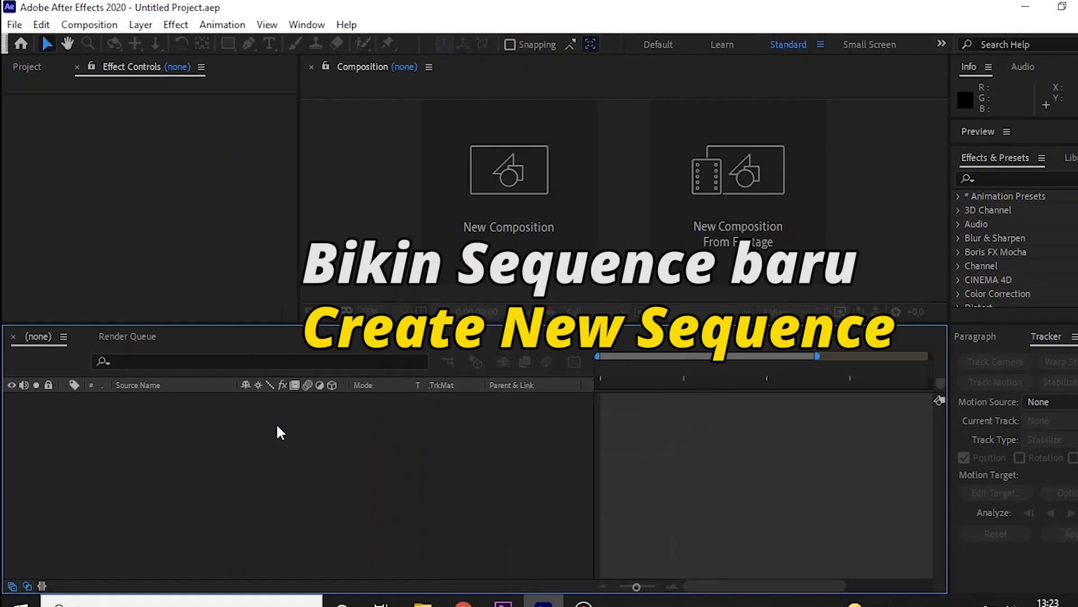
- Create a 1920 x 1080 composition with square pixels, 60 frames per second and a 40-second duration
click(25, 71)
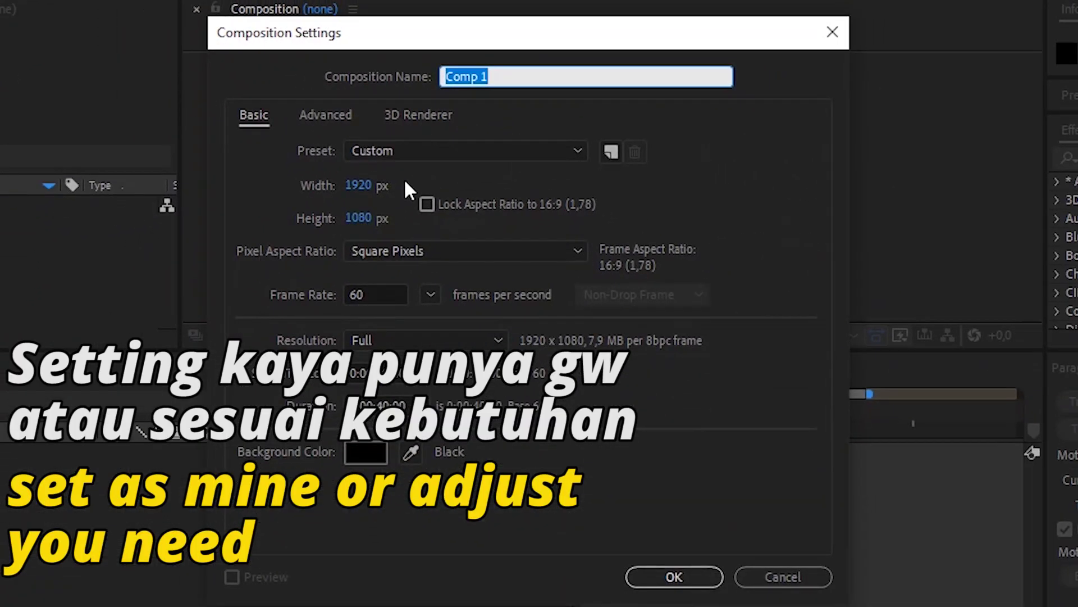
click(391, 292)
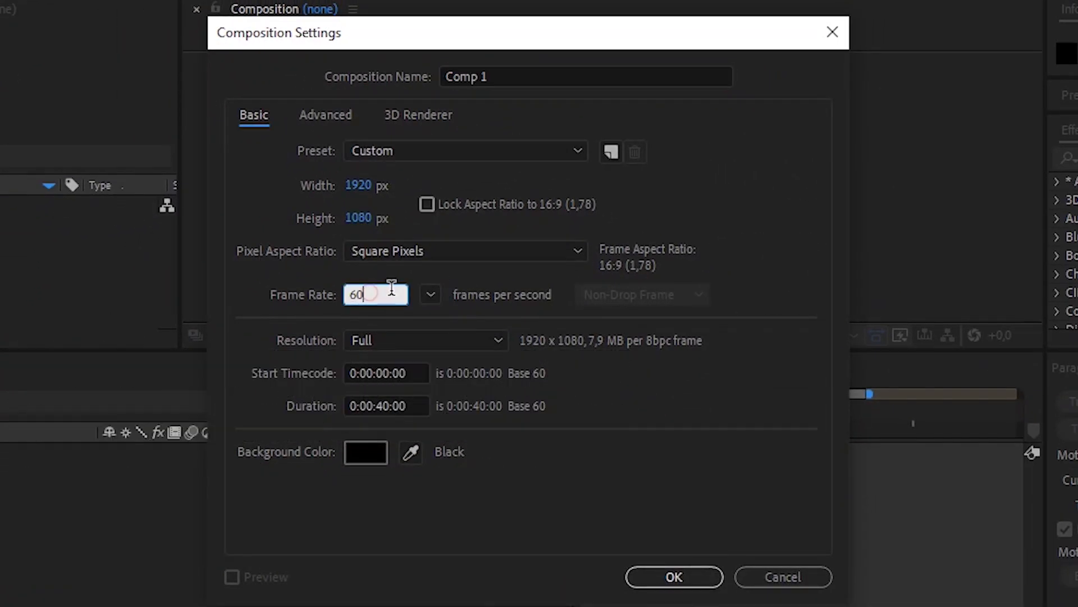
click(682, 574)
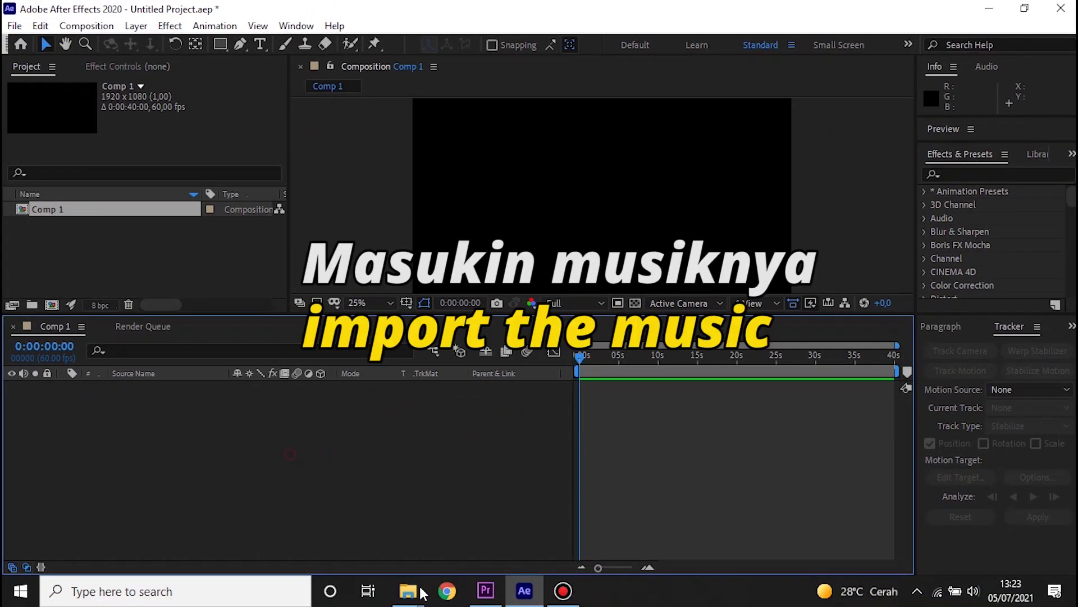
- Import Rob $tone - Chill Bill [Bass Boosted].mp3 from the Music folder and add it to the composition as a layer
mouse_move(422, 592)
click(356, 532)
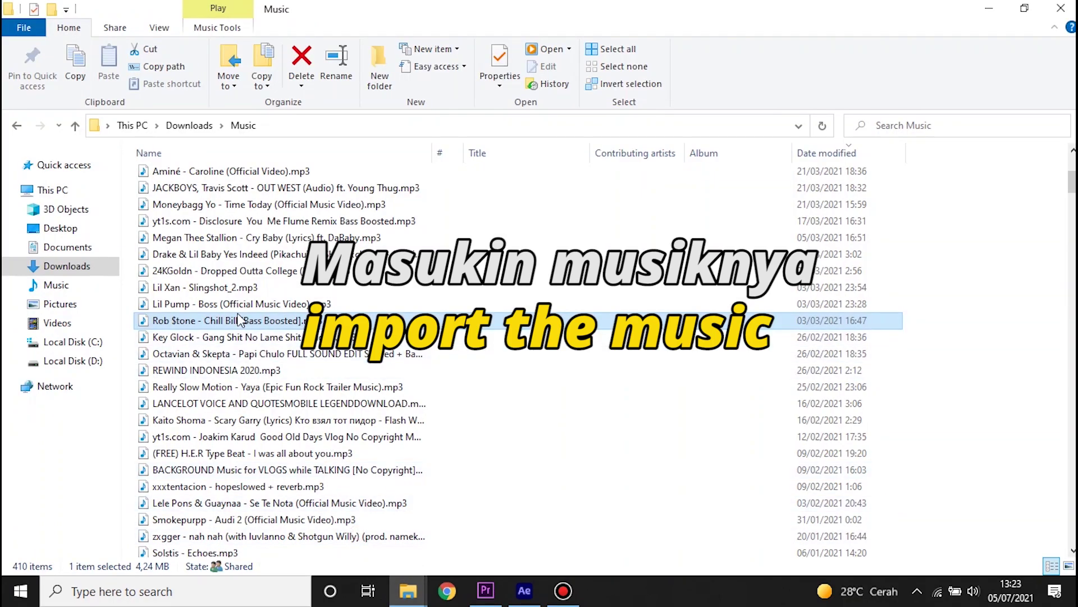
drag(225, 325, 154, 448)
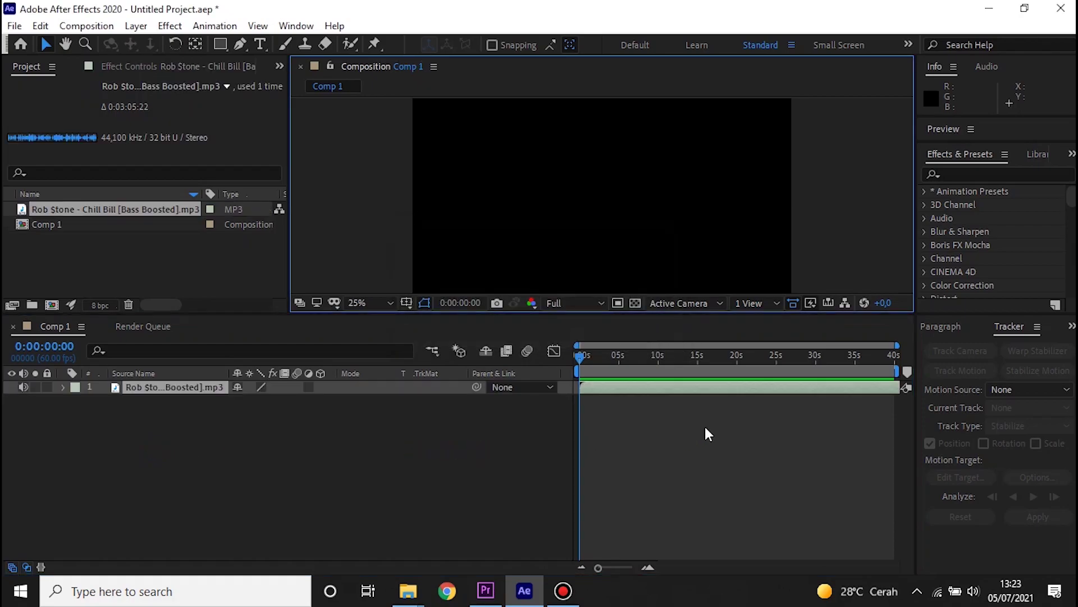
- Play the music layer from several points along the timeline to check which part suits the audio spectrum
drag(594, 364, 761, 366)
drag(834, 360, 693, 357)
key(space)
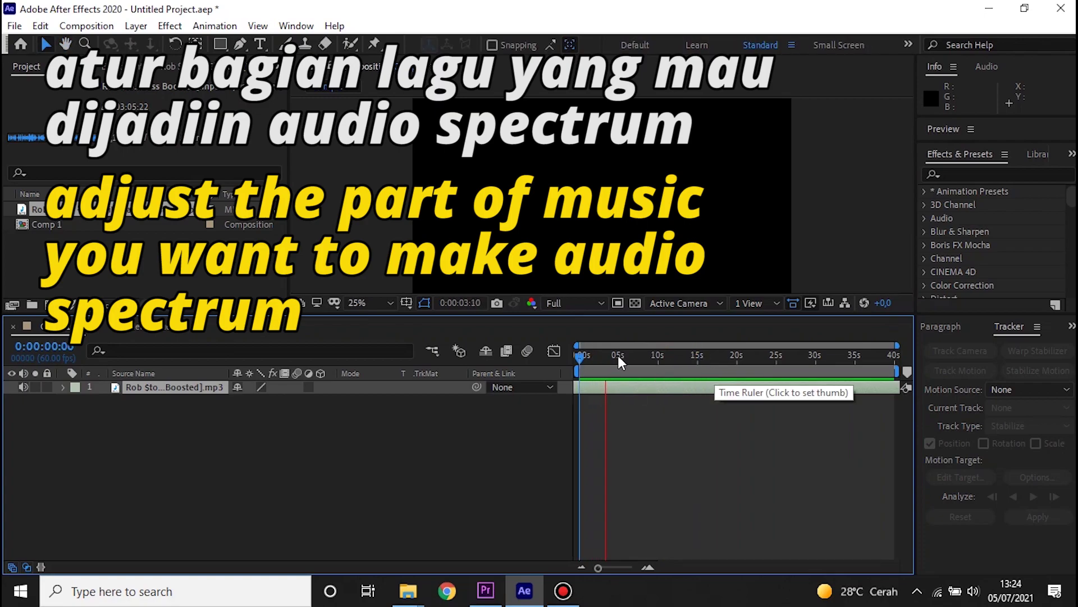
click(698, 357)
click(766, 359)
click(778, 372)
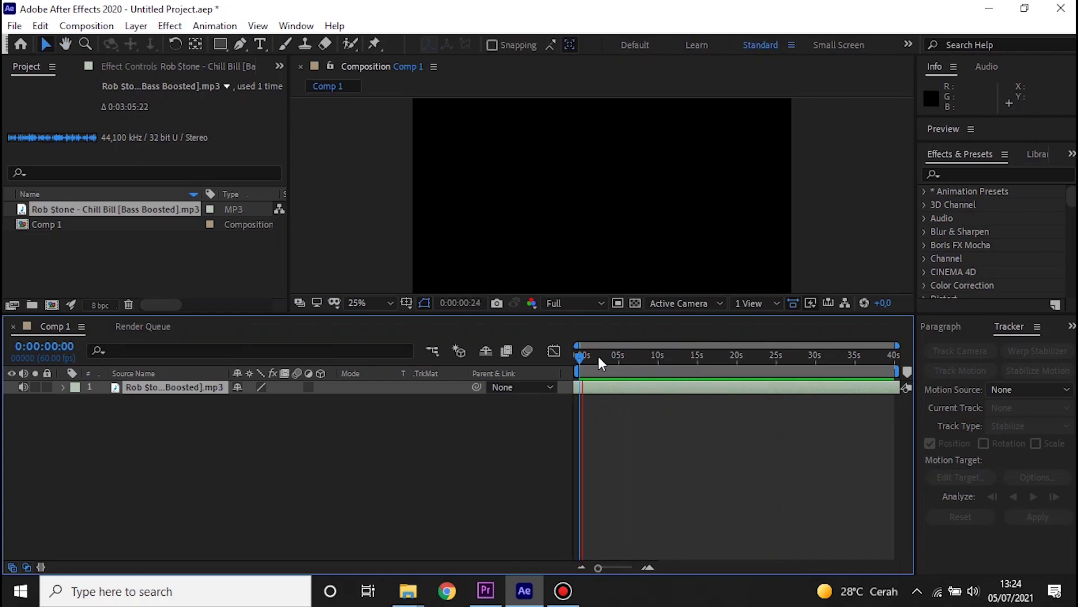
click(666, 356)
click(819, 356)
click(860, 354)
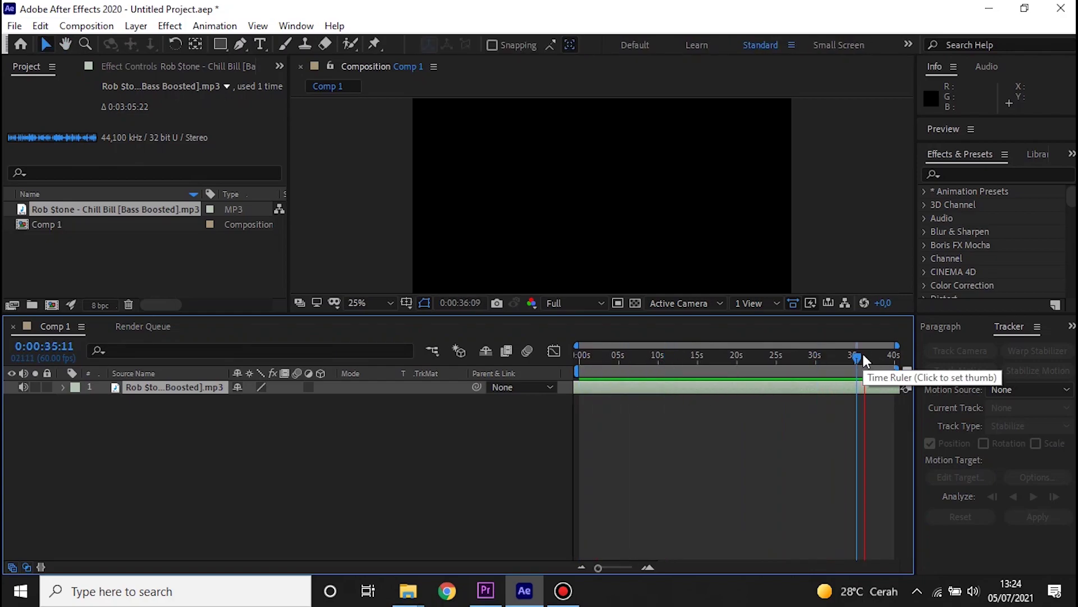
- Create a green 1920 x 1080 solid layer in the composition
right_click(88, 457)
mouse_move(221, 281)
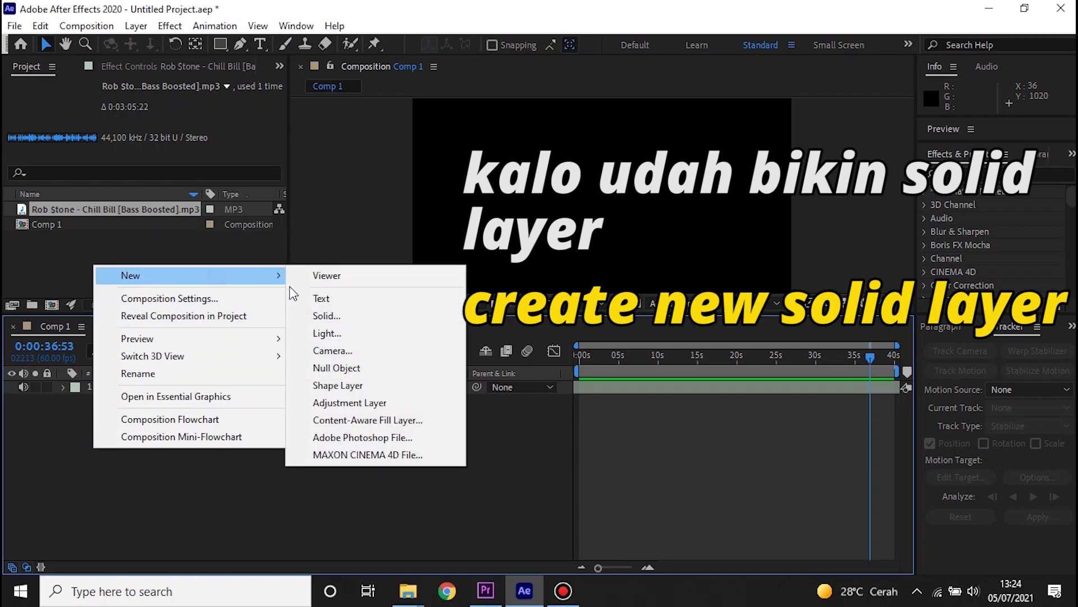
click(337, 316)
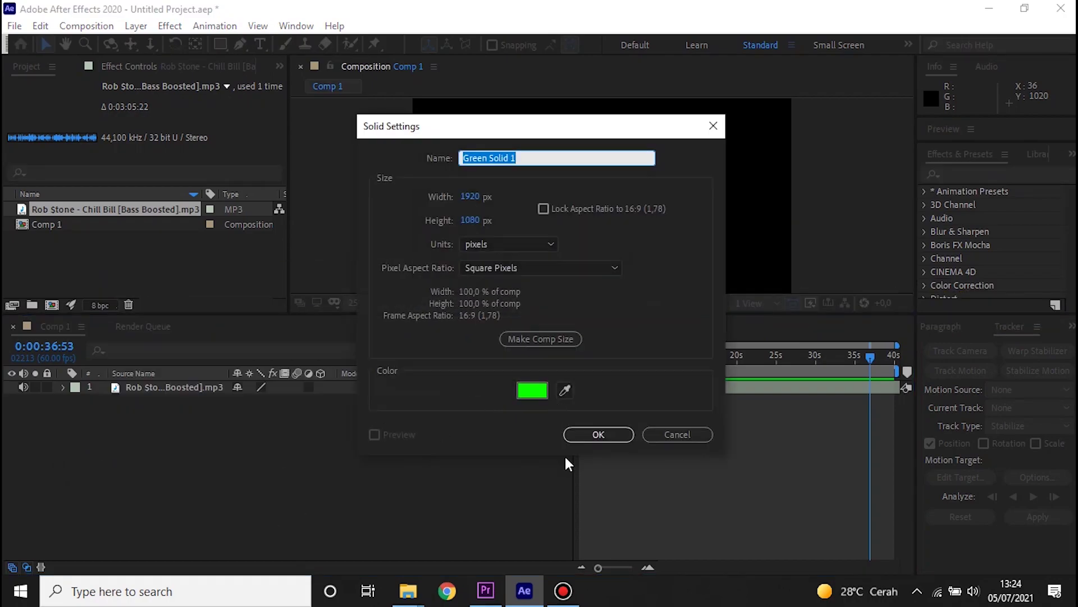
click(600, 443)
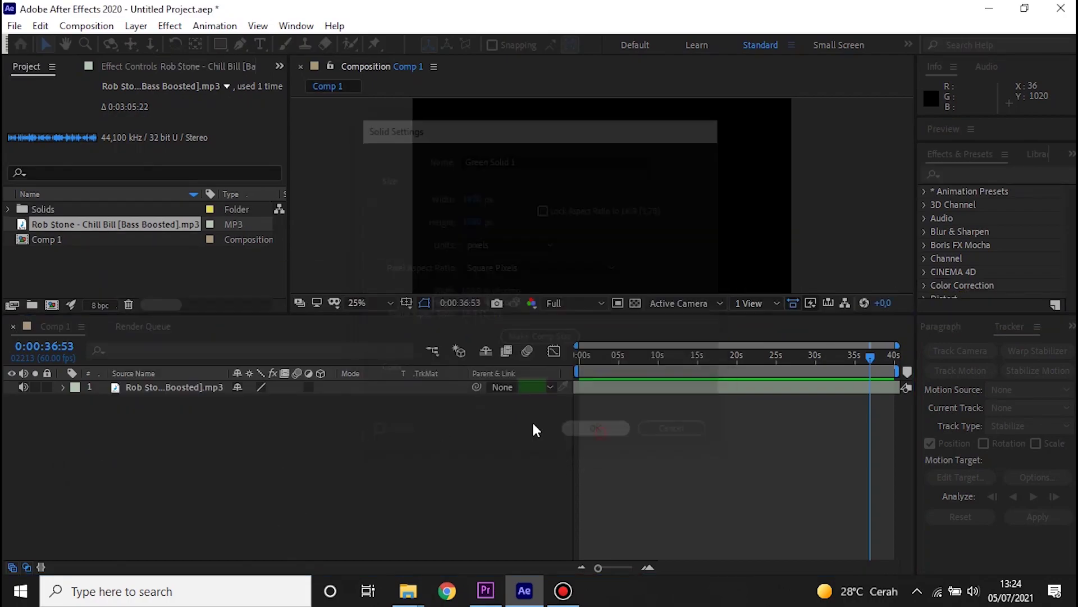
- Apply the Audio Spectrum effect to the green solid and choose the Rob $tone MP3 as its audio layer
click(139, 388)
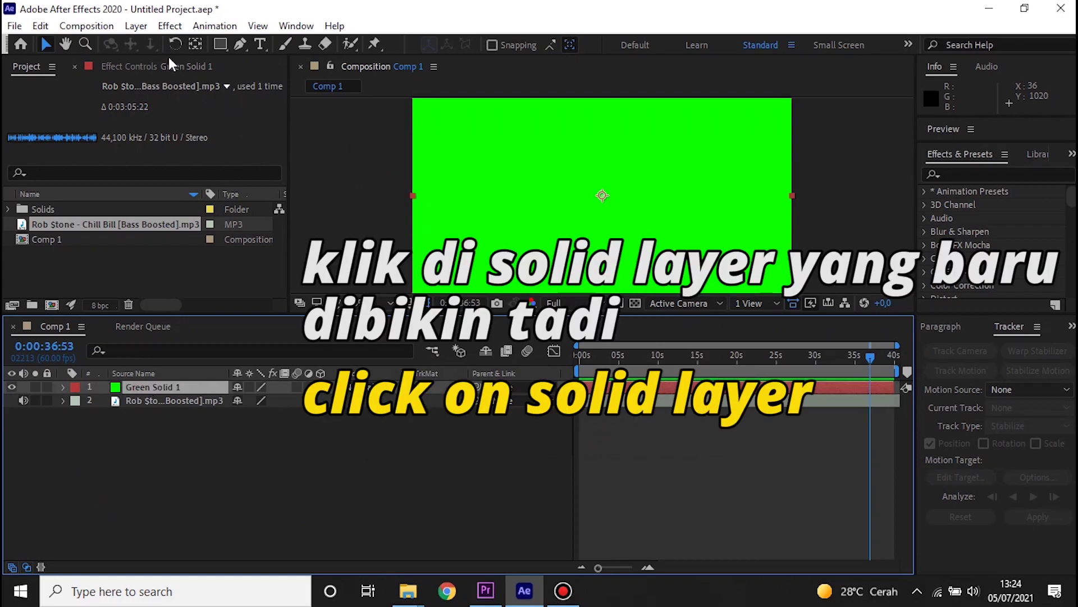
click(167, 27)
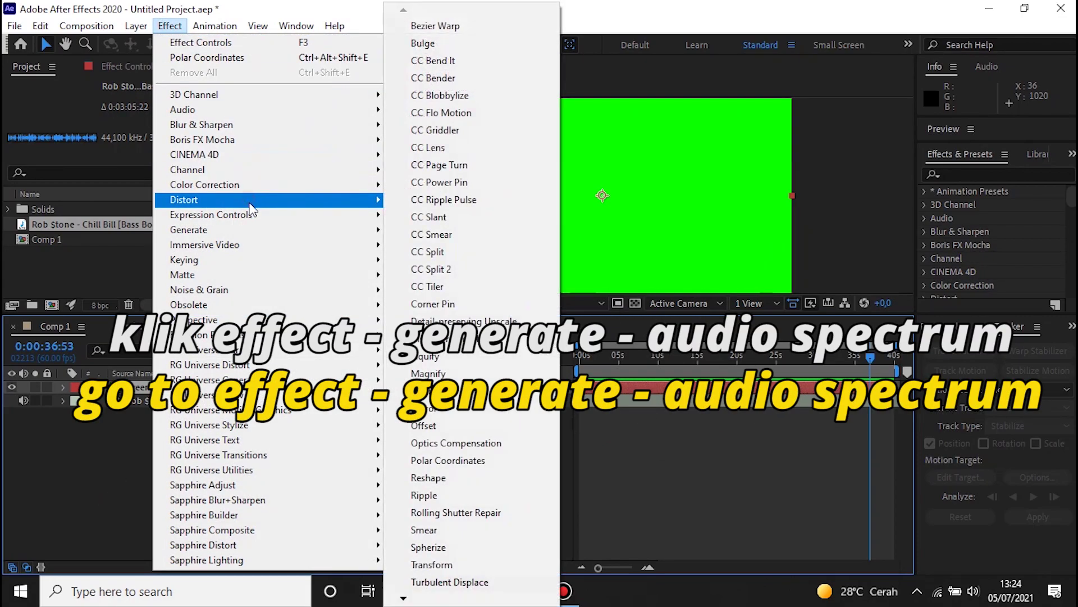
mouse_move(254, 241)
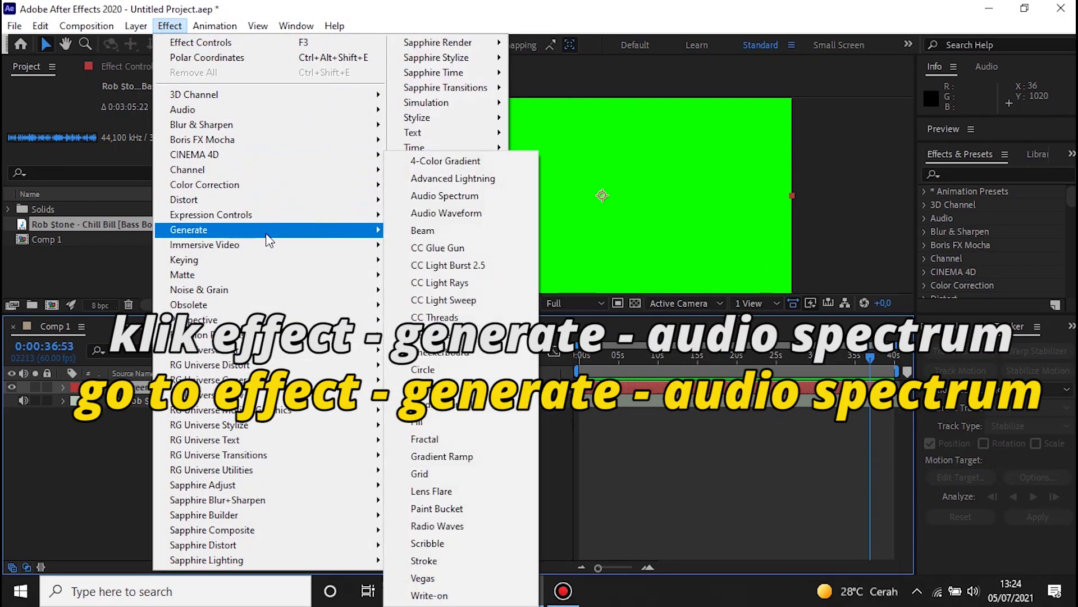
click(471, 195)
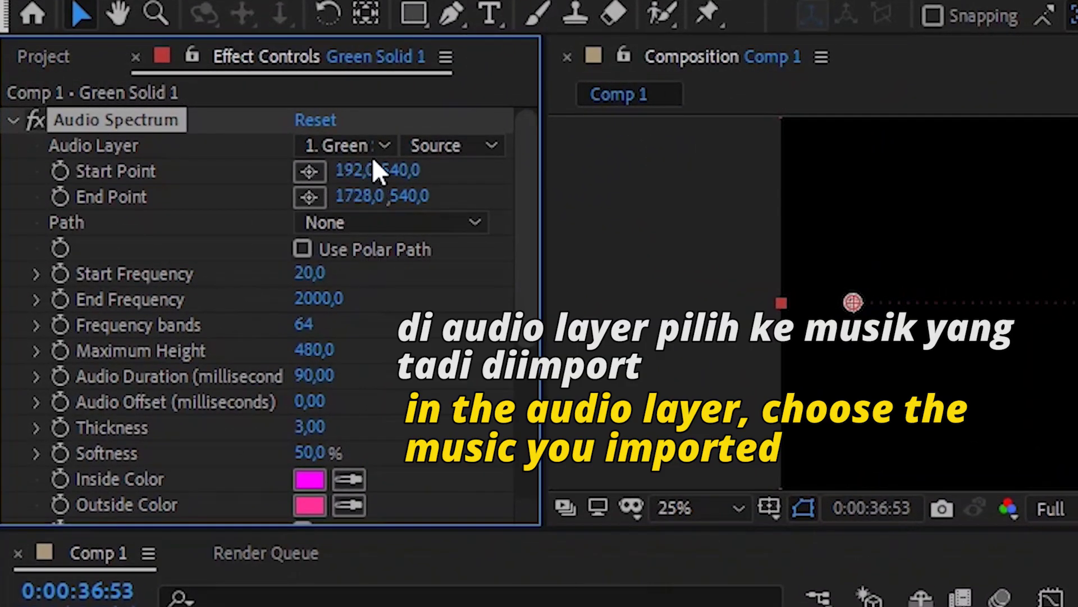
click(375, 145)
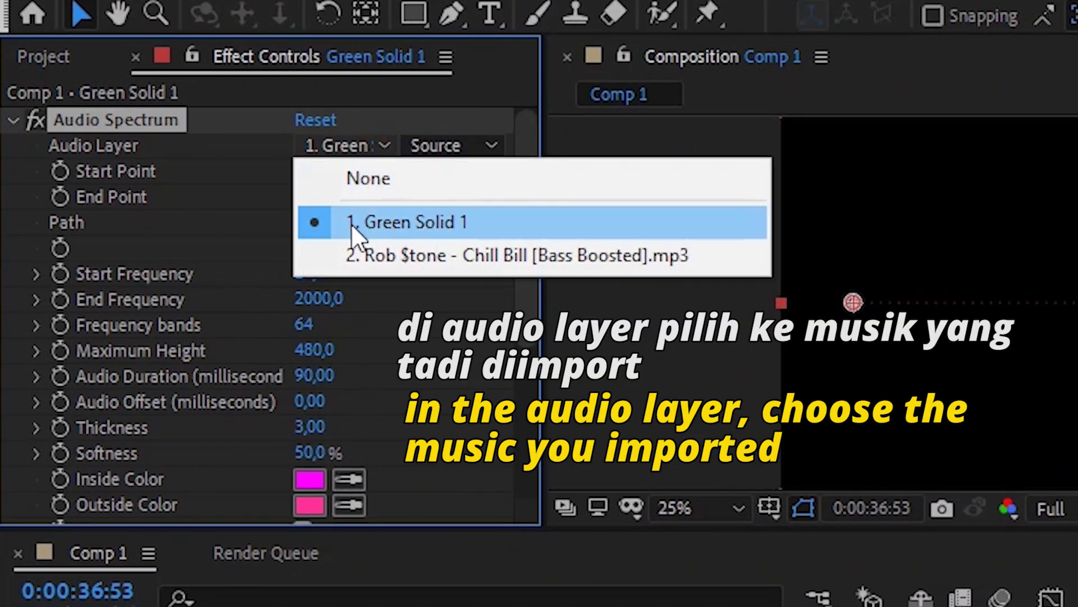
click(366, 254)
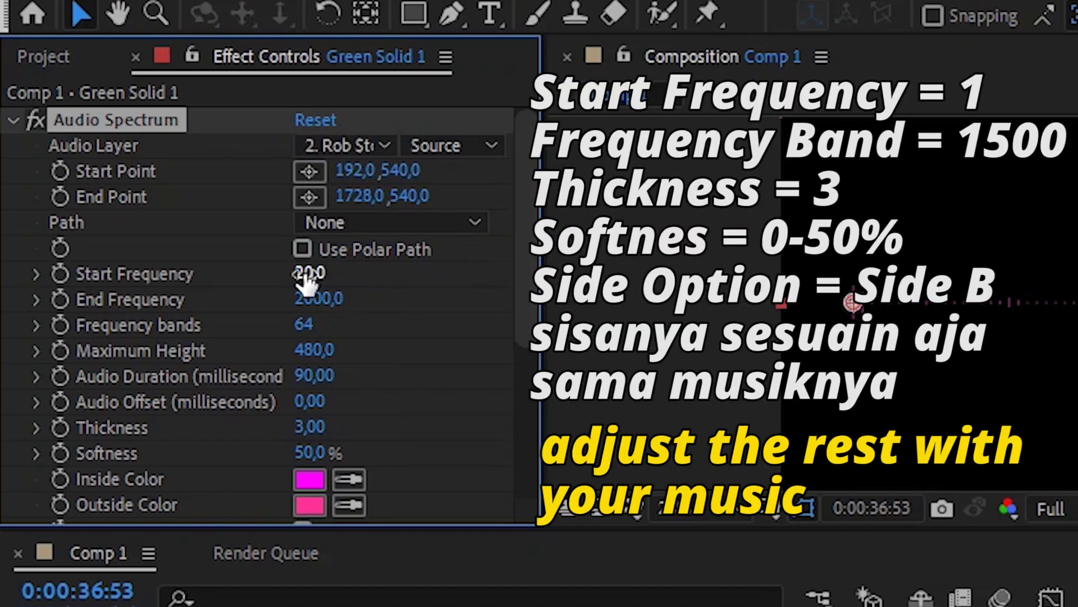
- Set the Audio Spectrum's start frequency to 1, frequency bands to 1500 and side options to Side B
click(373, 302)
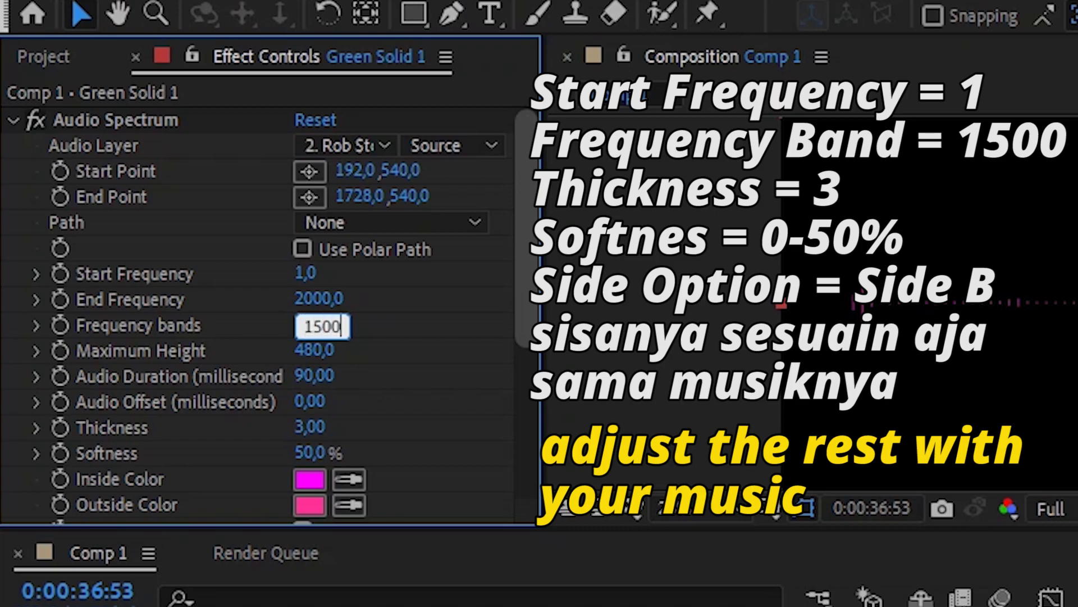
key(Return)
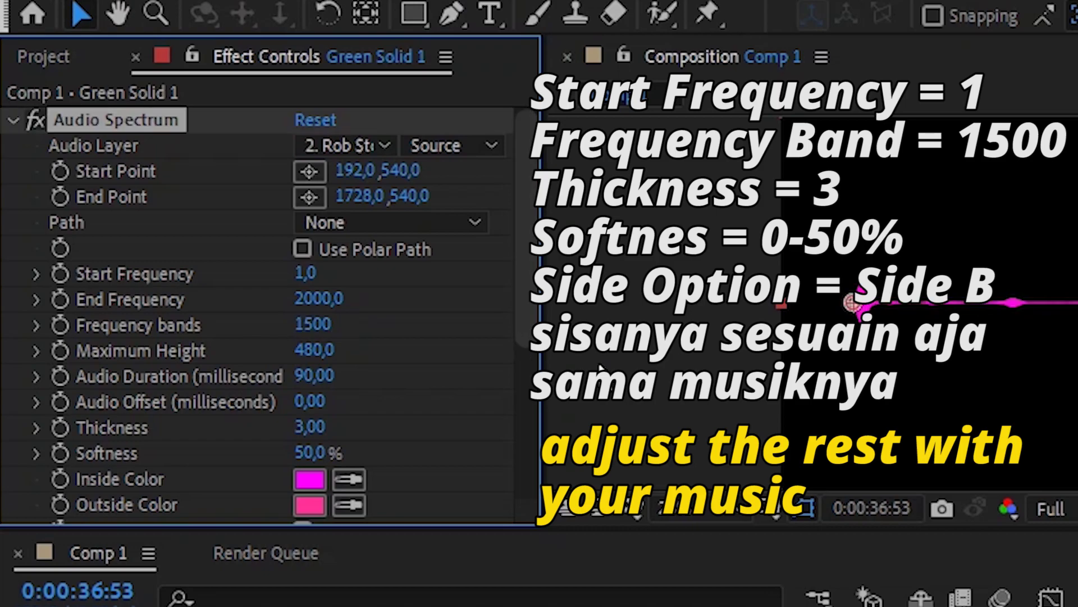
drag(534, 309, 515, 495)
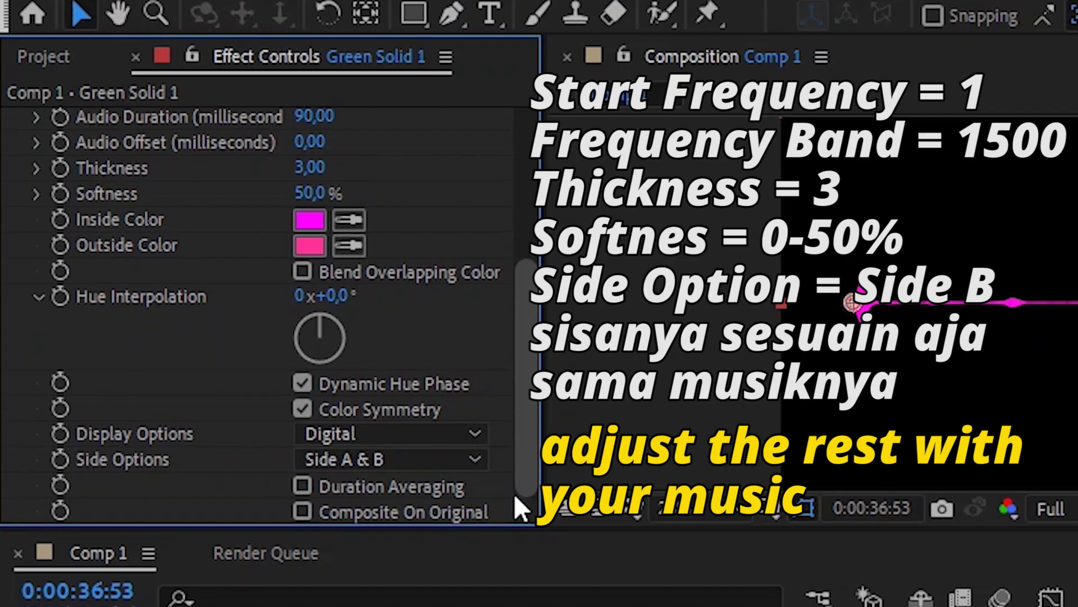
click(430, 461)
click(418, 536)
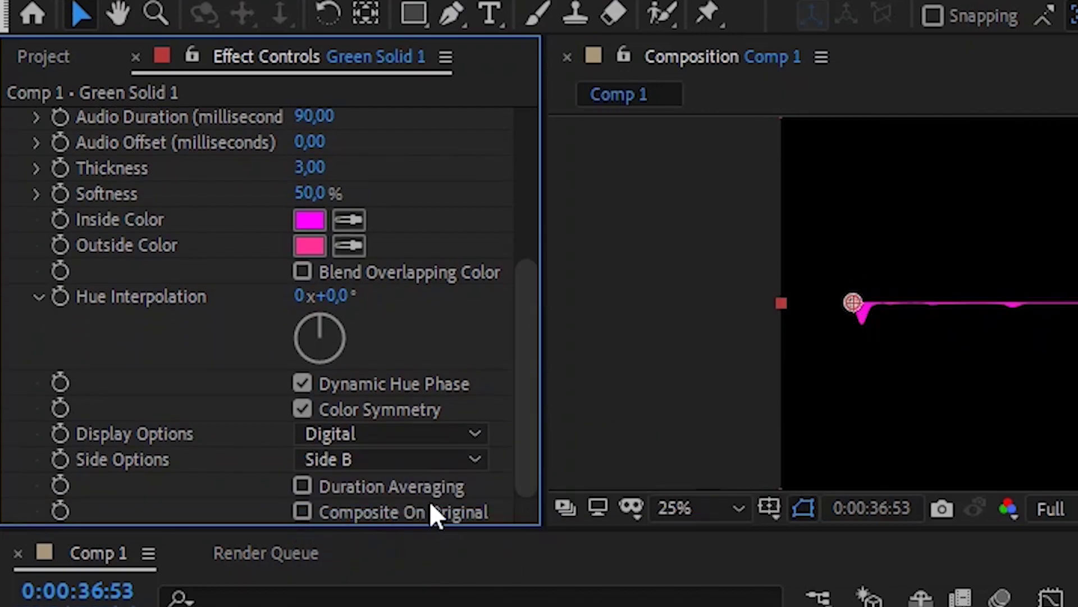
- Set the Audio Spectrum's end frequency to 300
drag(526, 343, 538, 261)
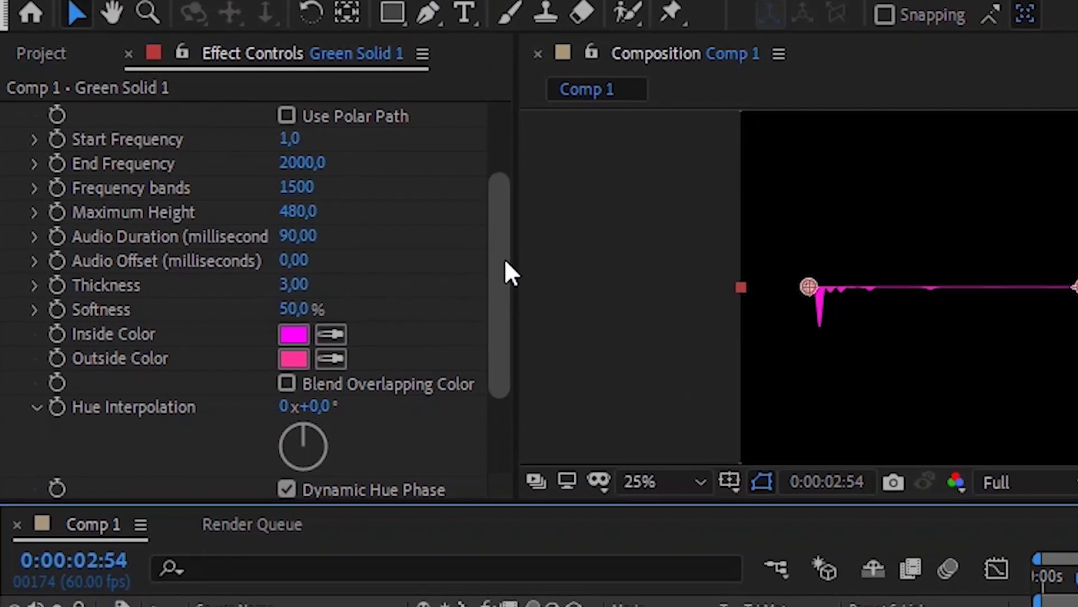
drag(504, 258, 459, 185)
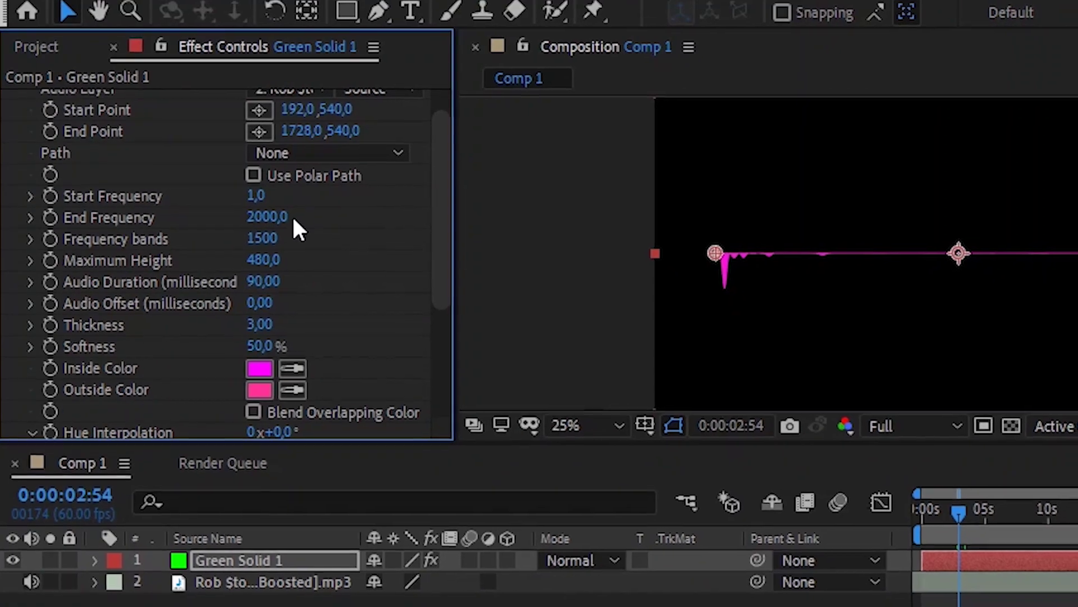
click(264, 208)
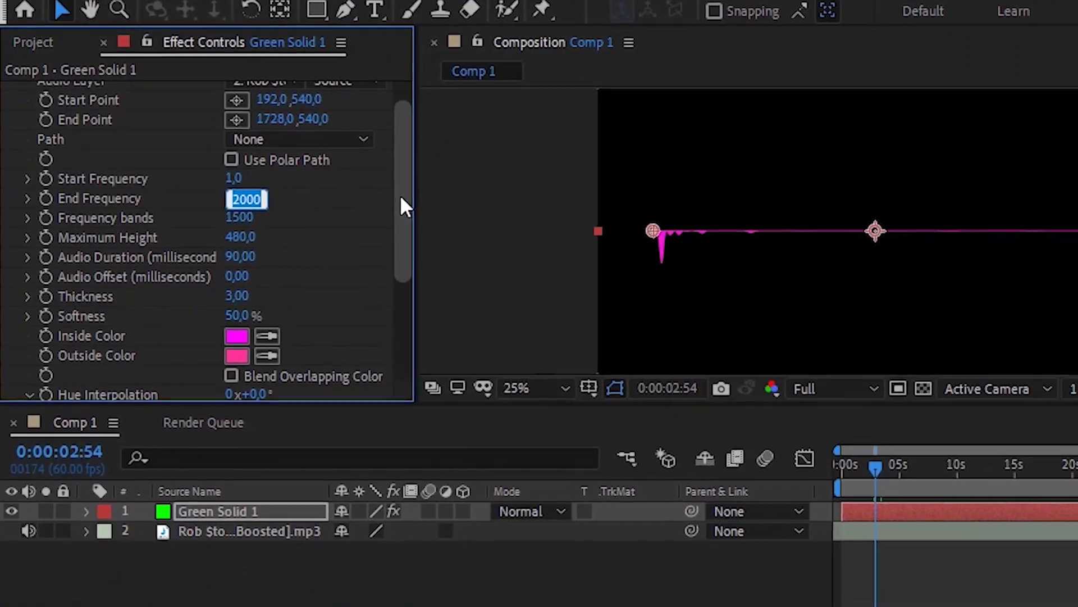
text(300,)
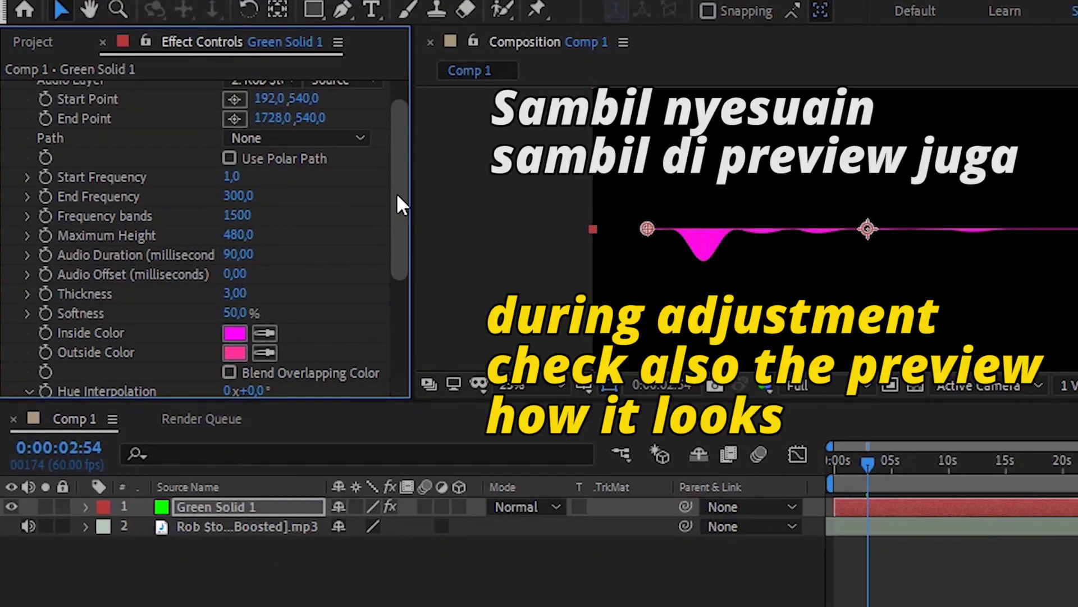
- Lower the viewer resolution to Quarter and play the spectrum from about 0:00:01:36
drag(865, 463, 852, 465)
click(847, 387)
click(823, 514)
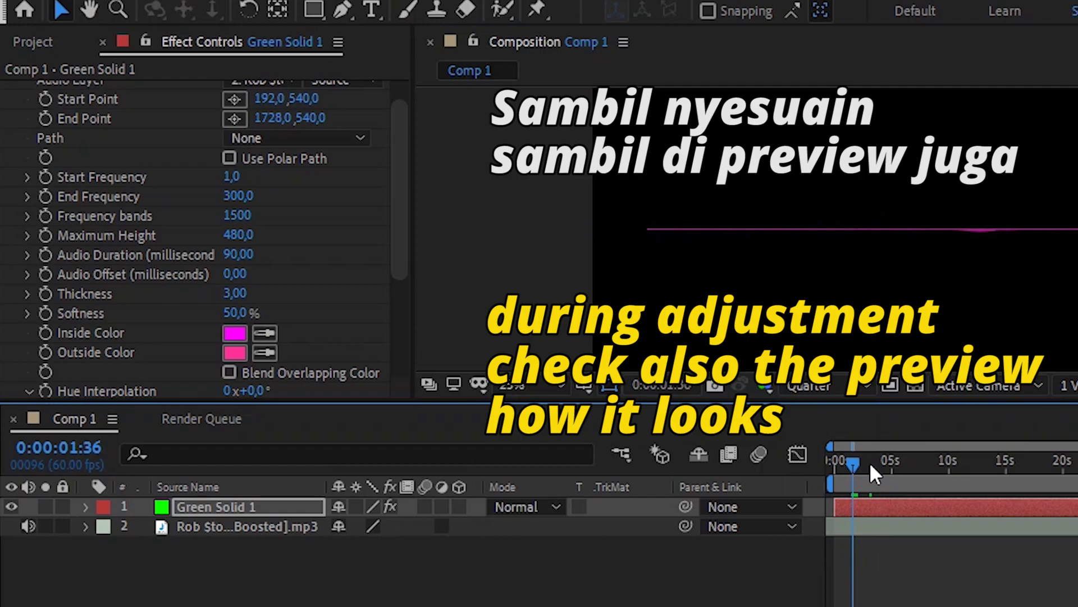
key(space)
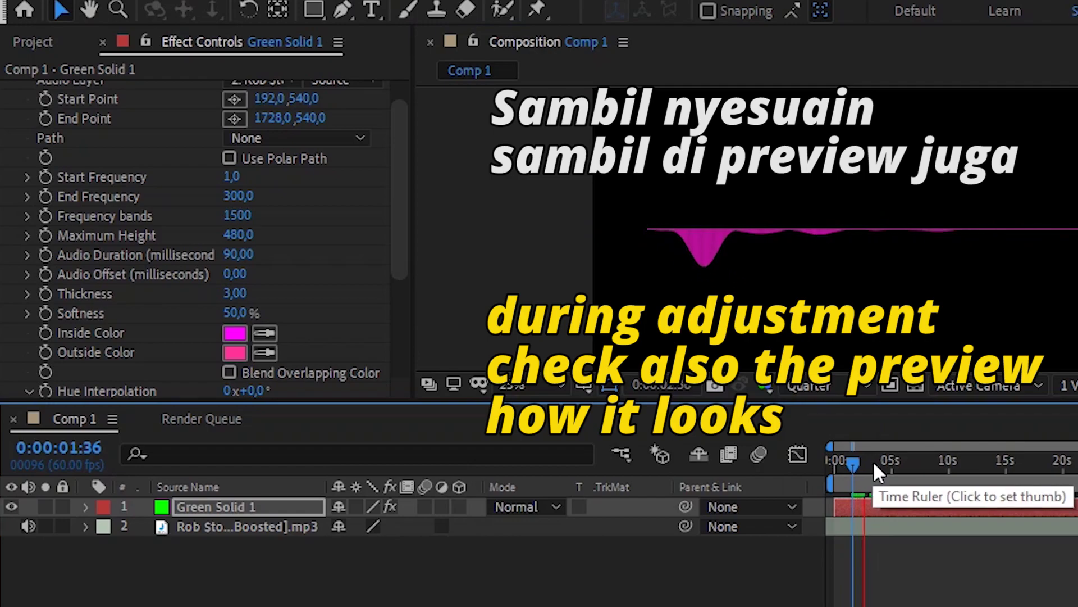
- Set the Audio Spectrum's end frequency to 150 and its maximum height to 840
click(238, 196)
text(1)
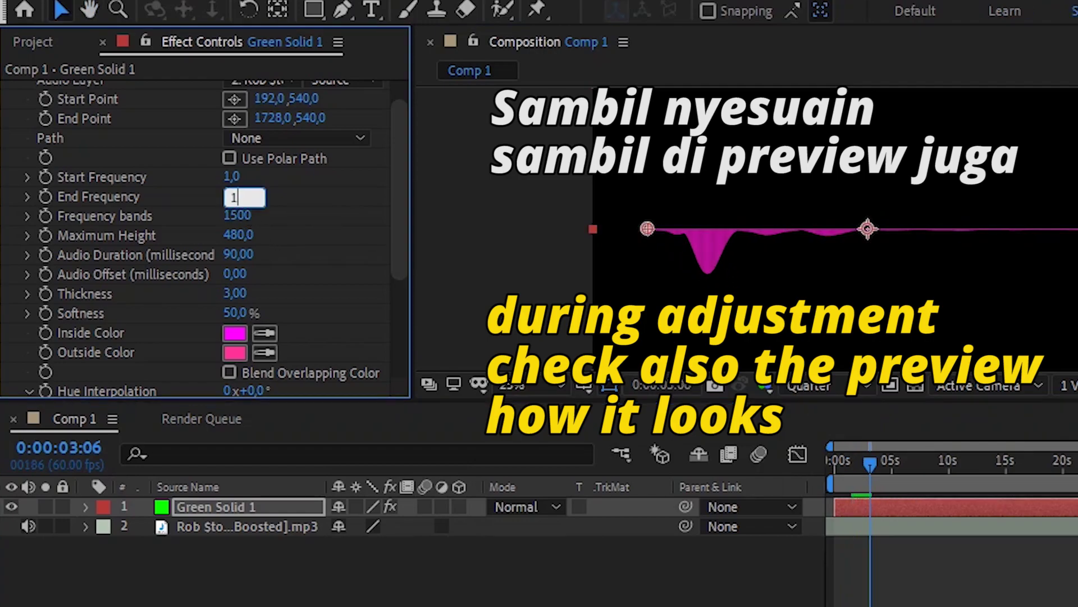
text(50)
key(Return)
click(942, 466)
drag(237, 216, 284, 228)
- Play the first seconds of the composition again to check how the taller spectrum reacts to the music
click(857, 466)
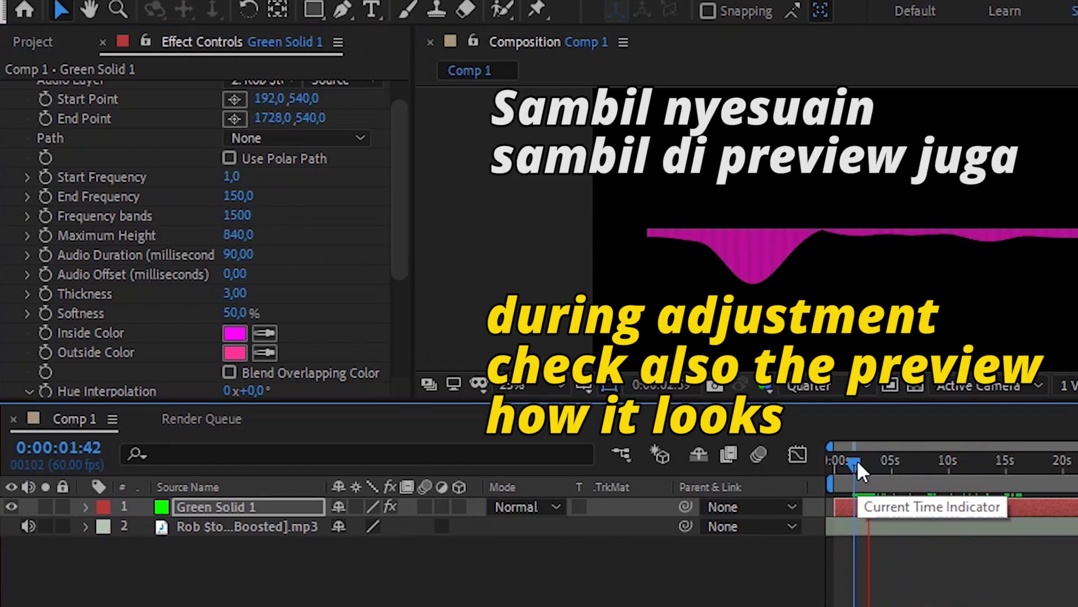
mouse_move(856, 462)
mouse_down()
mouse_move(876, 459)
mouse_move(859, 456)
mouse_up()
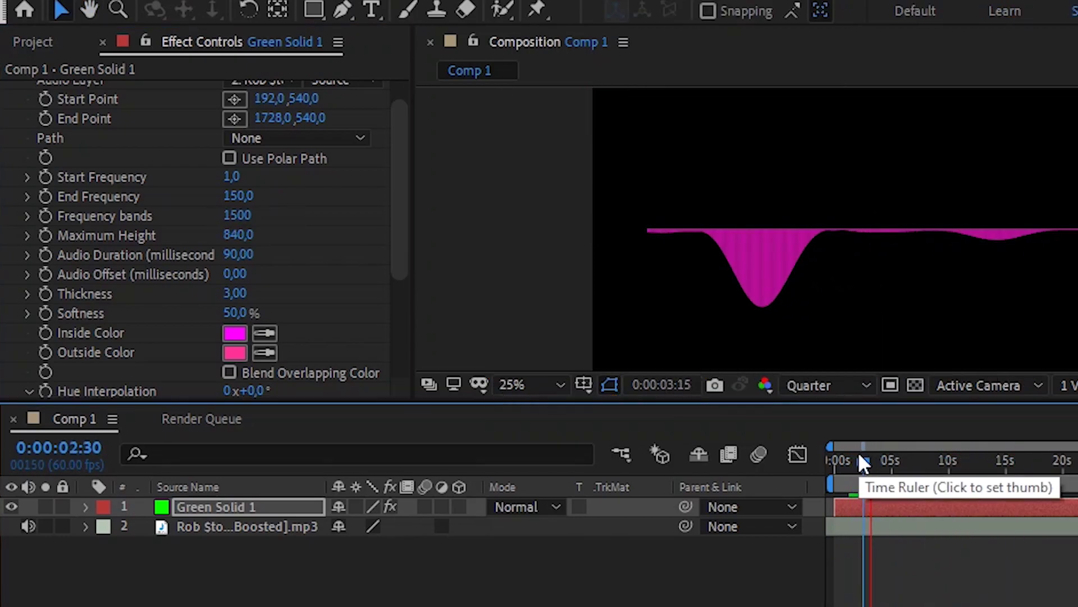
click(856, 460)
key(space)
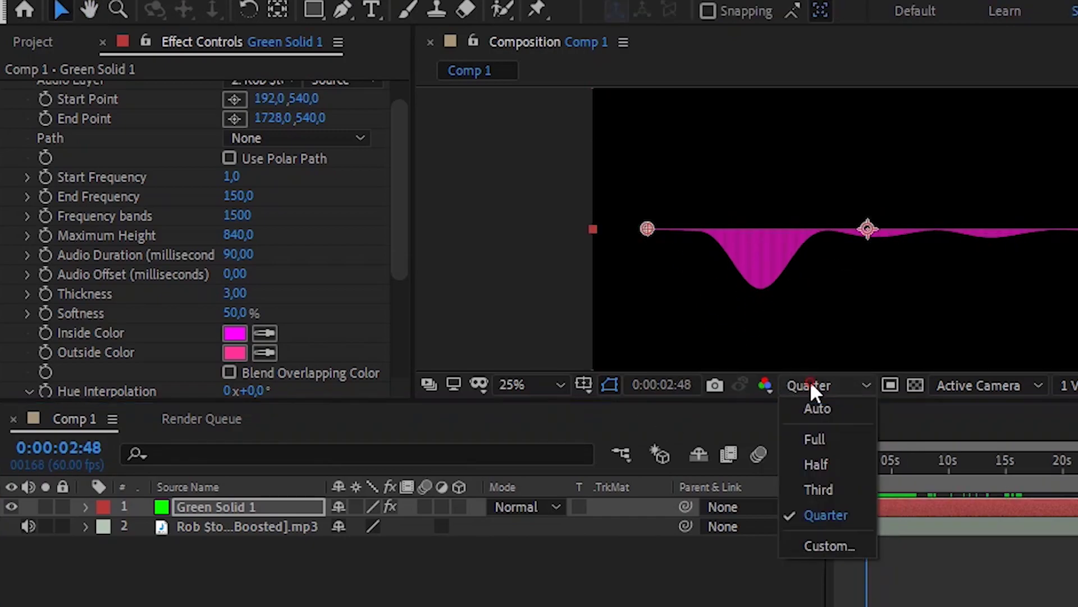
- Set the composition viewer's magnification so the whole frame fits
click(528, 384)
click(566, 231)
click(531, 384)
click(548, 2)
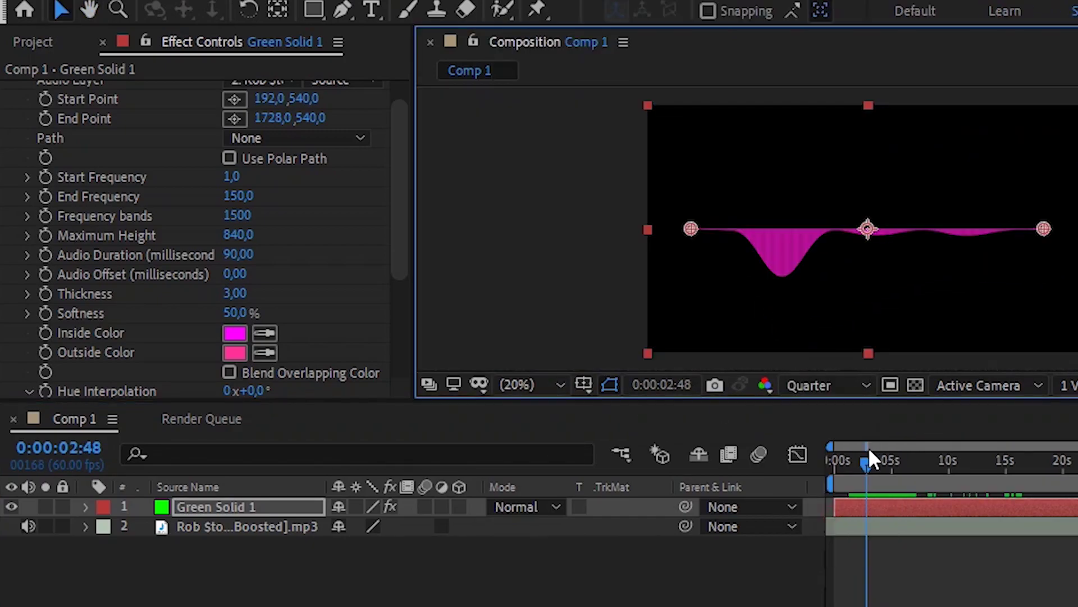
- Play the spectrum from about 0:00:02:06, and park the current time at 0:00:03:18
click(859, 463)
click(859, 470)
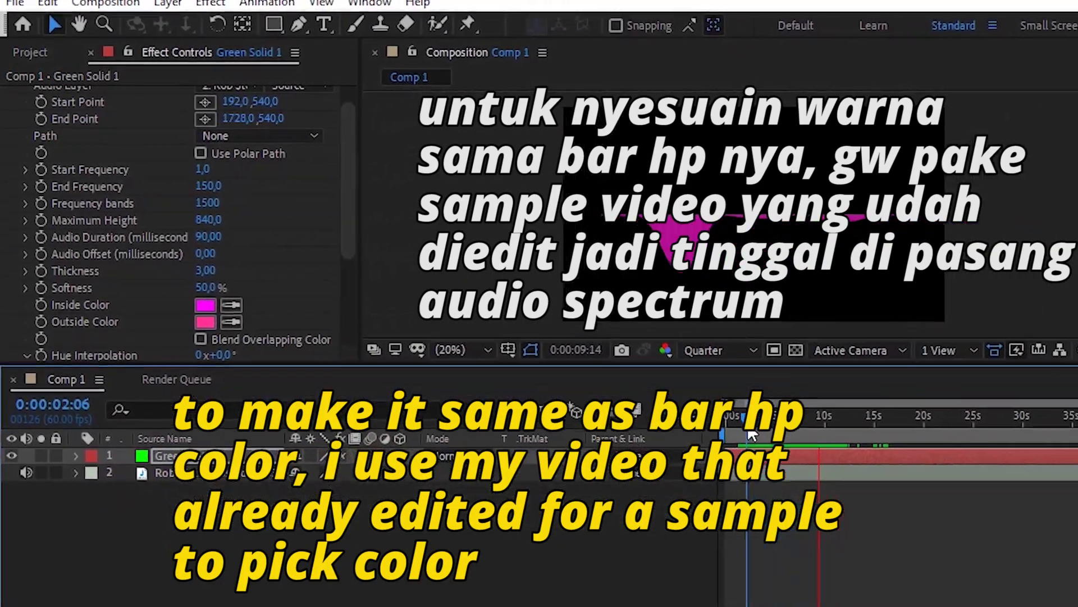
key(space)
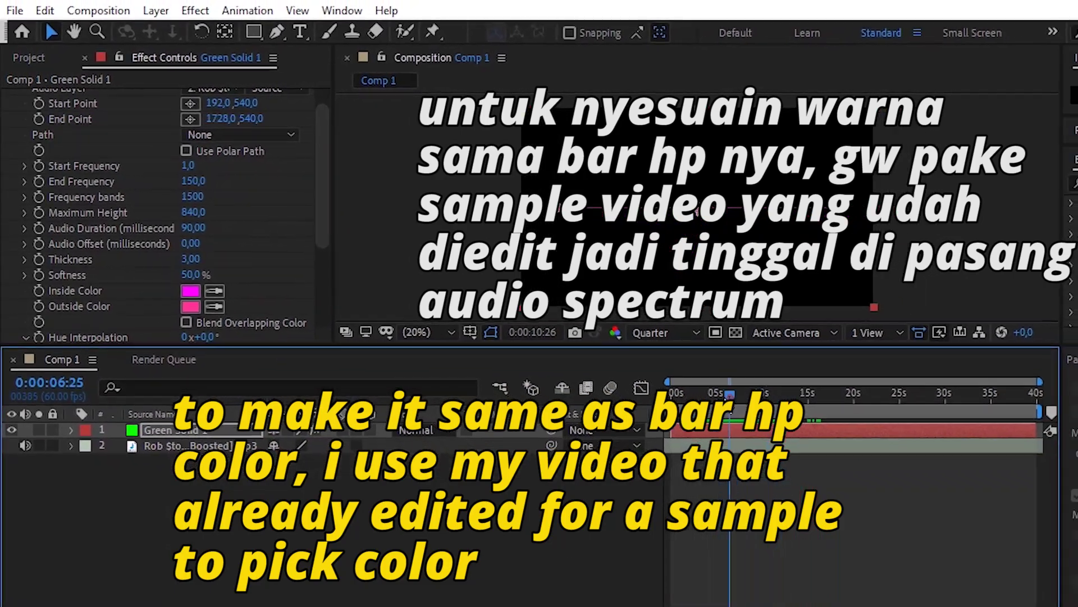
click(745, 417)
- Add prrrp.mp4 from the Tutorial folder to Comp 1's timeline and place it directly beneath the green solid layer
mouse_move(464, 606)
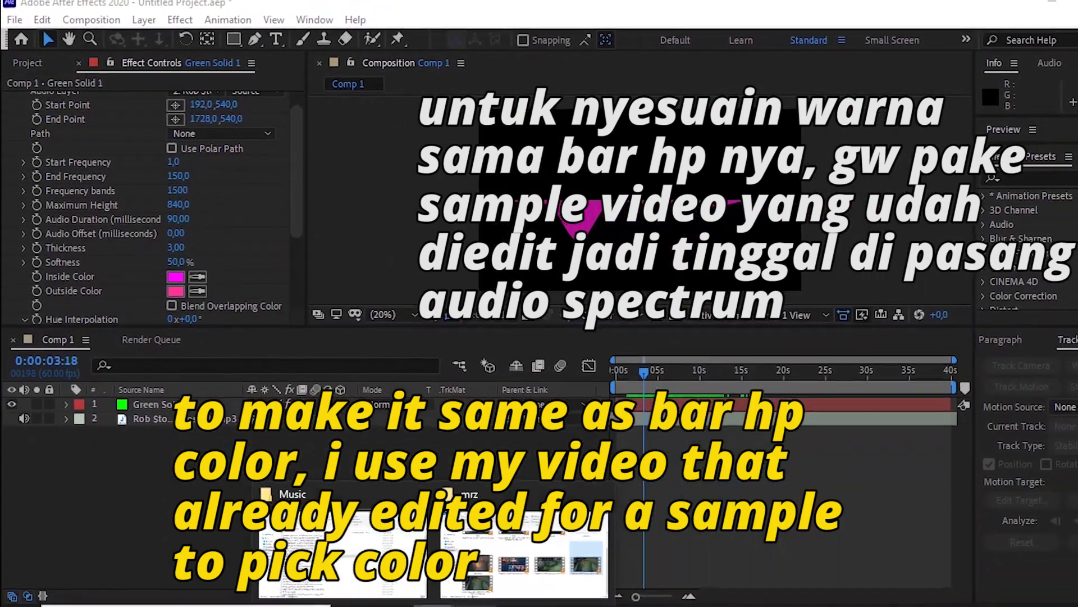
click(512, 540)
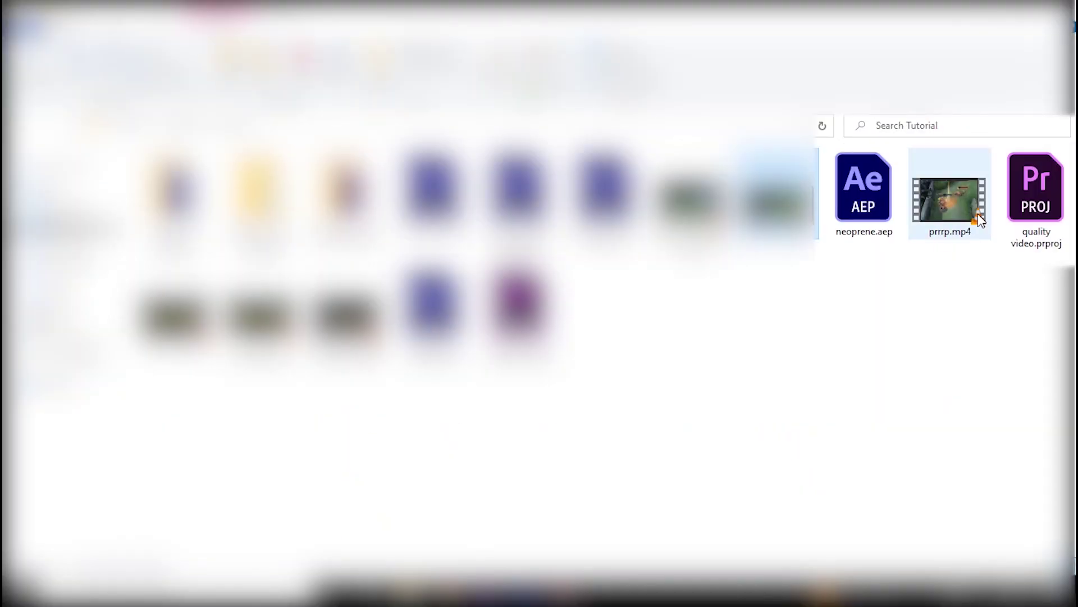
drag(954, 214, 523, 522)
drag(519, 579, 224, 449)
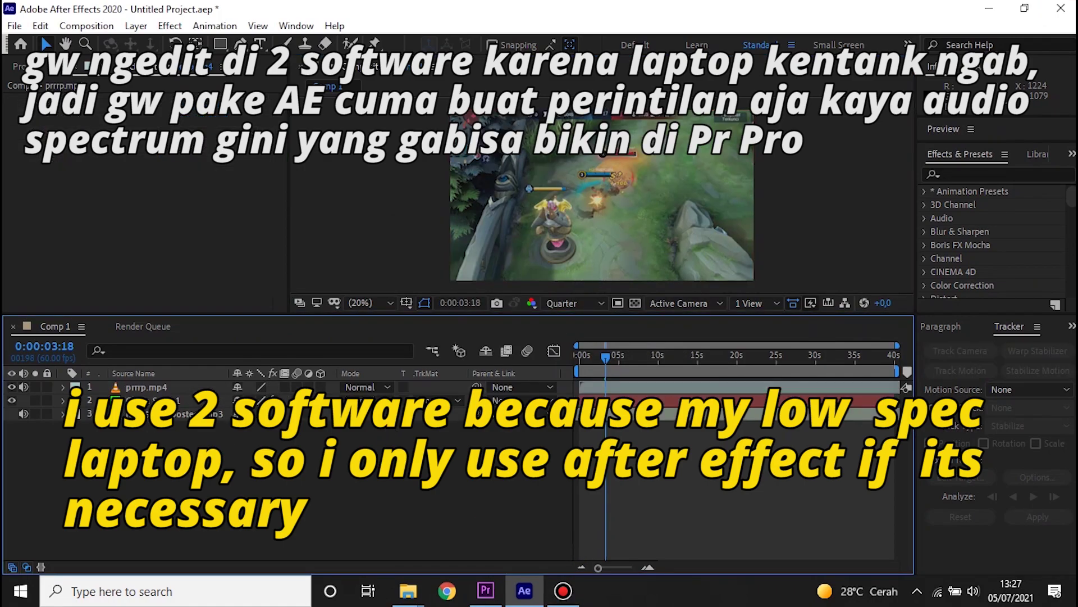
click(150, 400)
drag(152, 387, 152, 385)
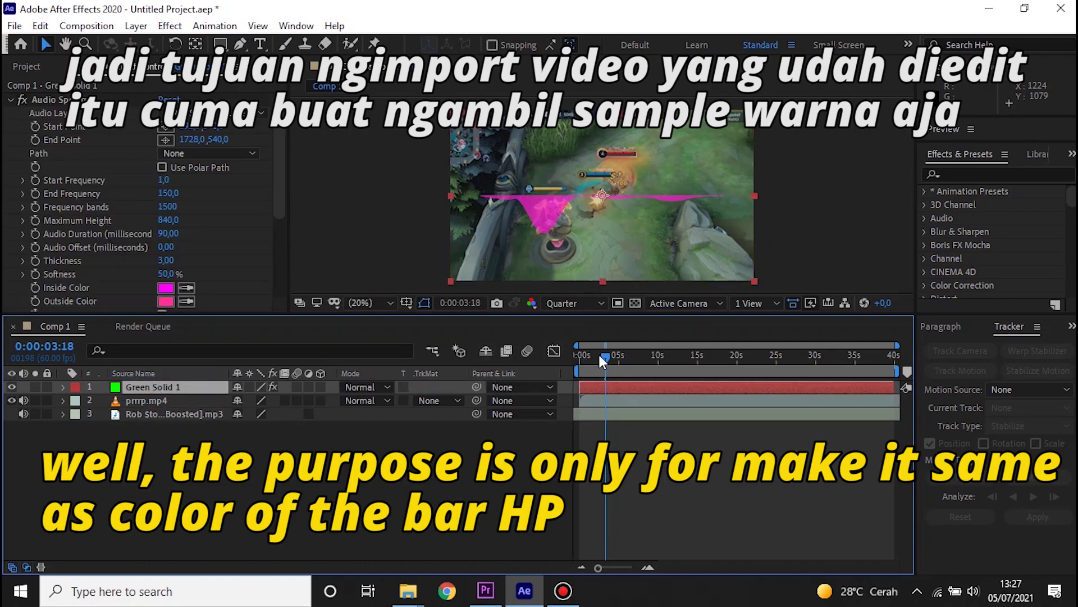
- Park the current time at 0:00:24:28 and magnify the composition view to 100% around the sample video's HP bar
drag(605, 355, 771, 362)
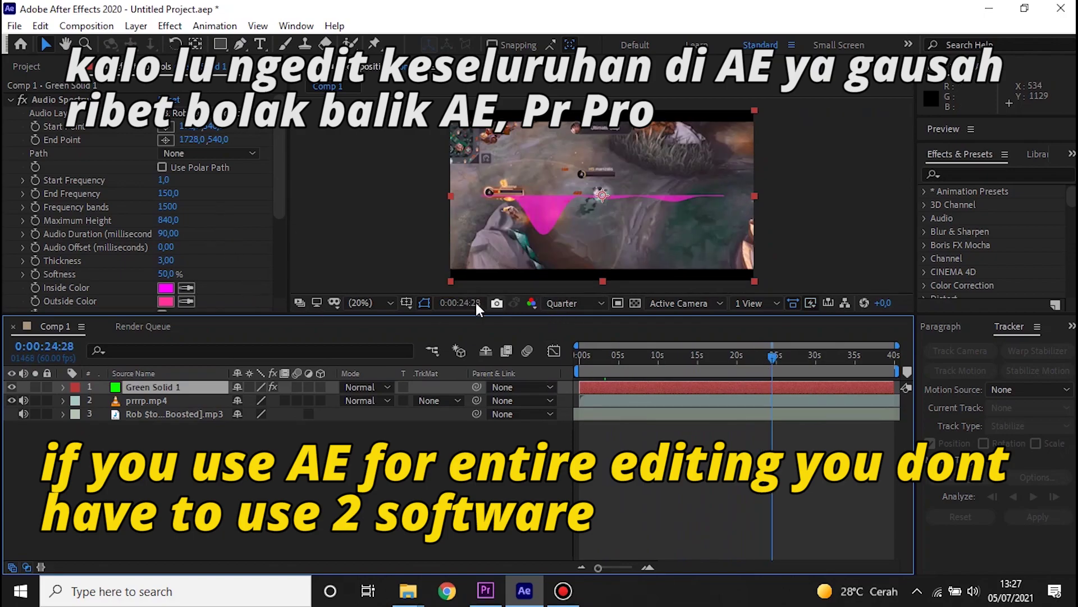
click(363, 303)
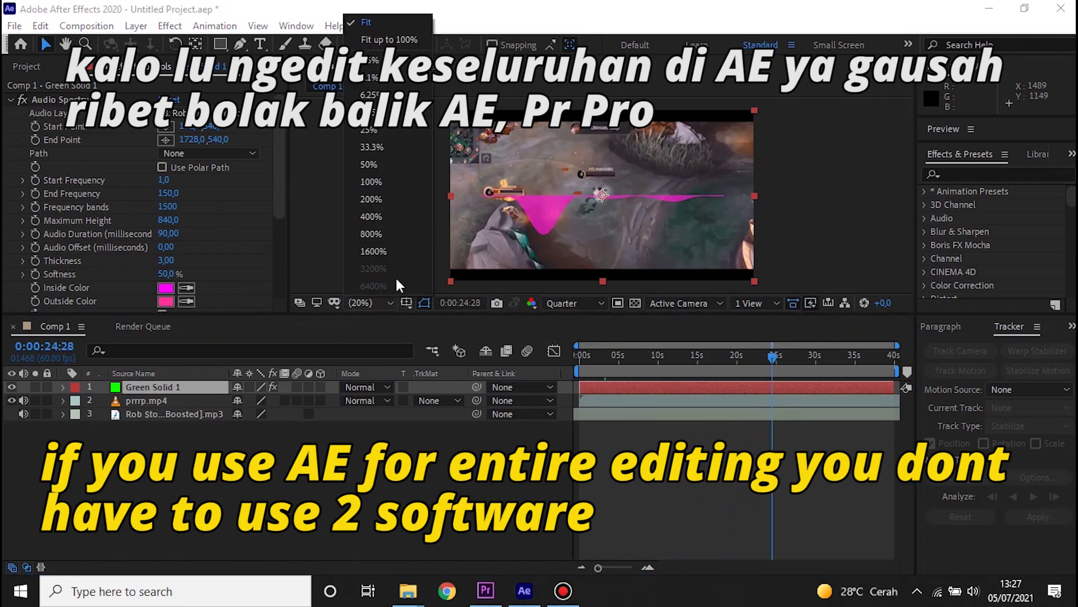
click(370, 147)
click(362, 303)
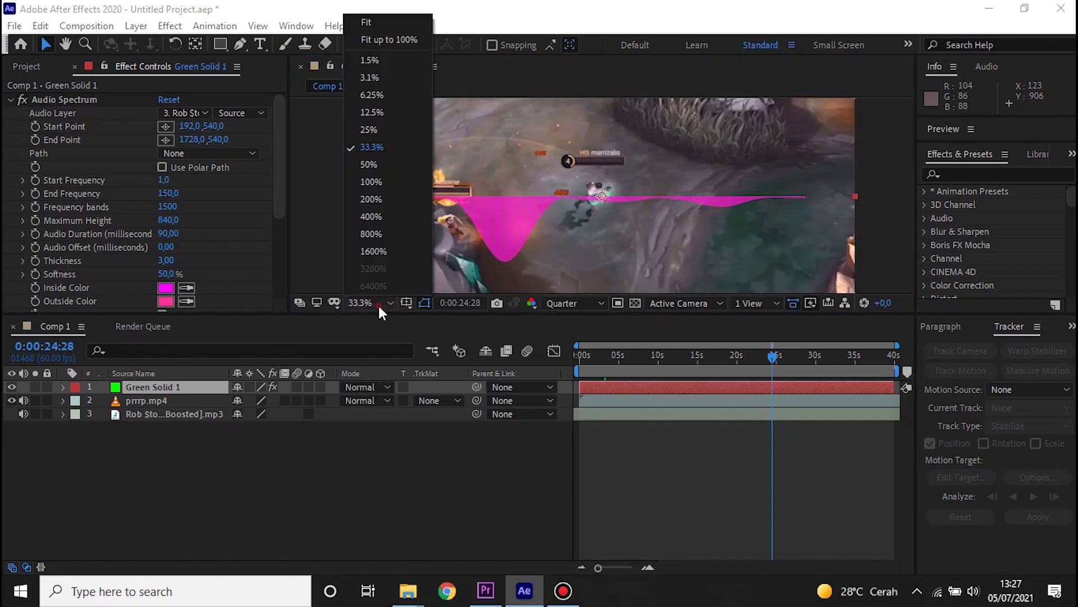
click(368, 247)
click(365, 302)
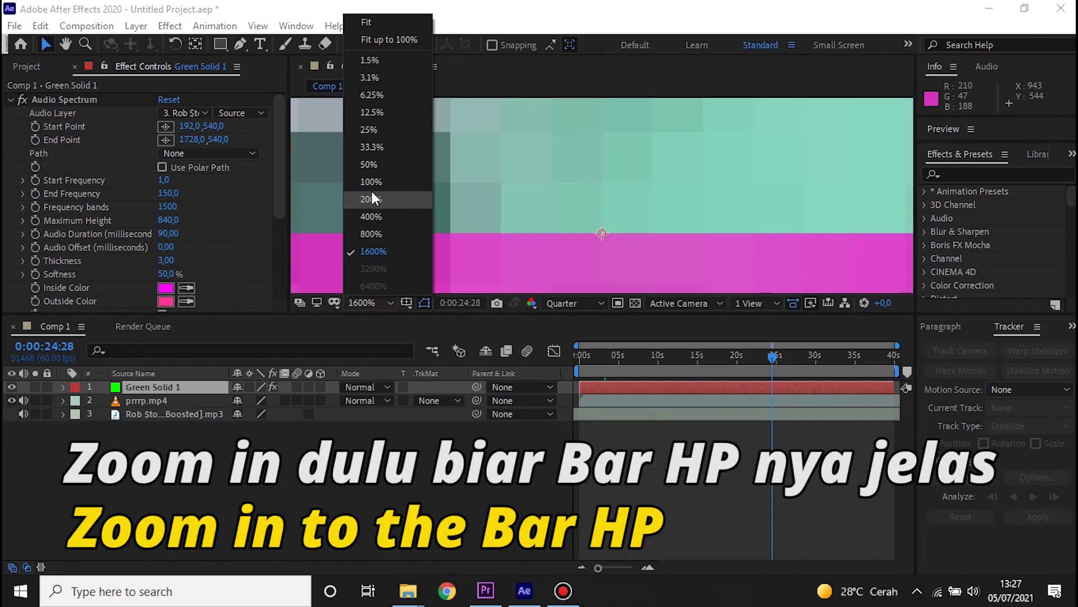
click(374, 194)
scroll(882, 187, up, 5)
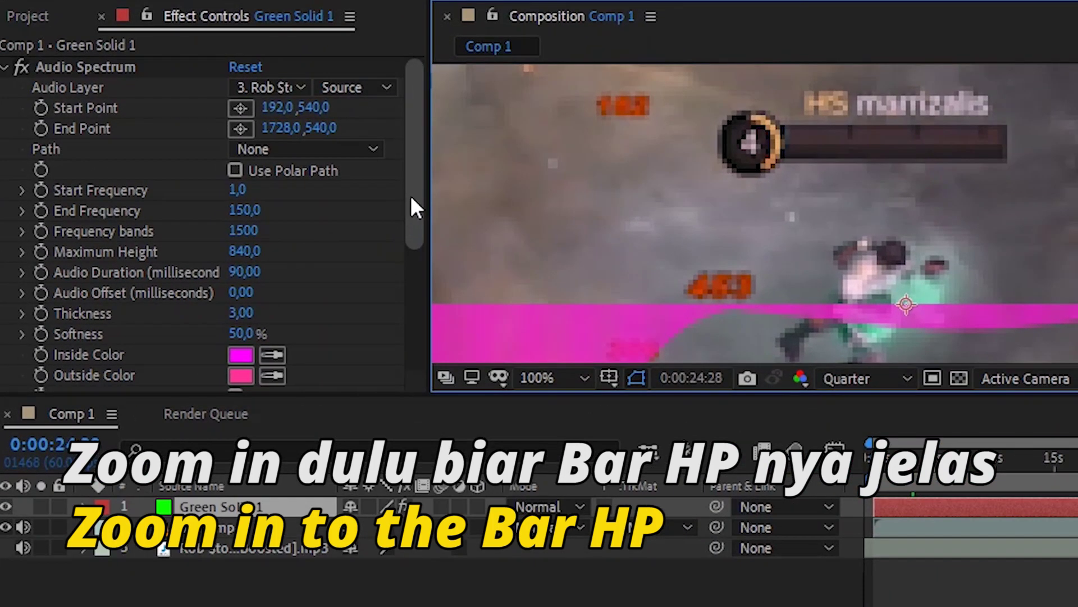
- Sample the HP bar's dark colour for the Audio Spectrum's inside and outside colours, and set the preview resolution to Full
scroll(224, 326, down, 1)
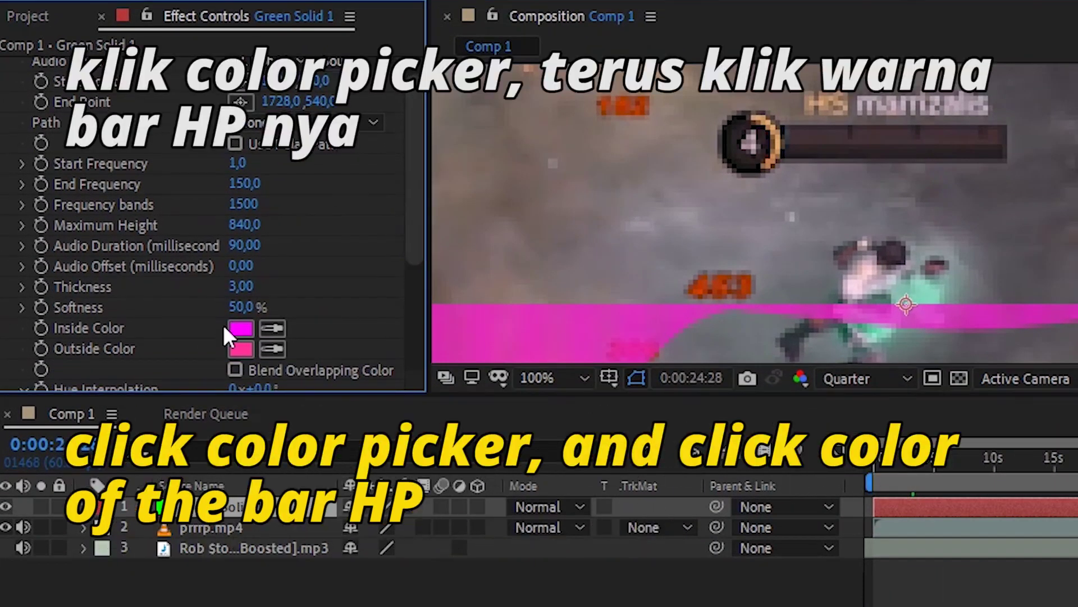
click(835, 154)
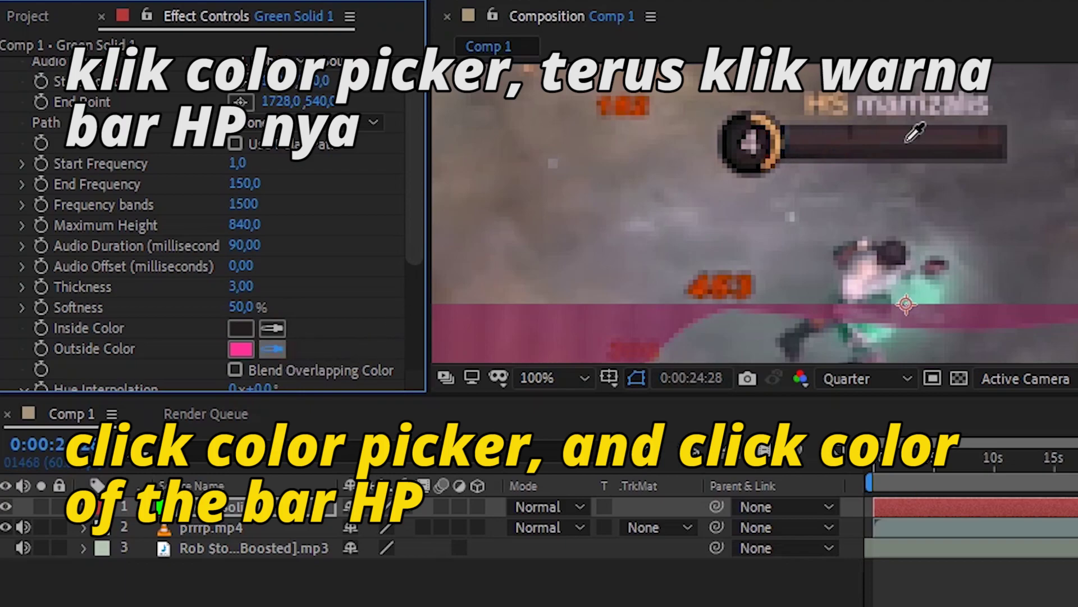
click(874, 156)
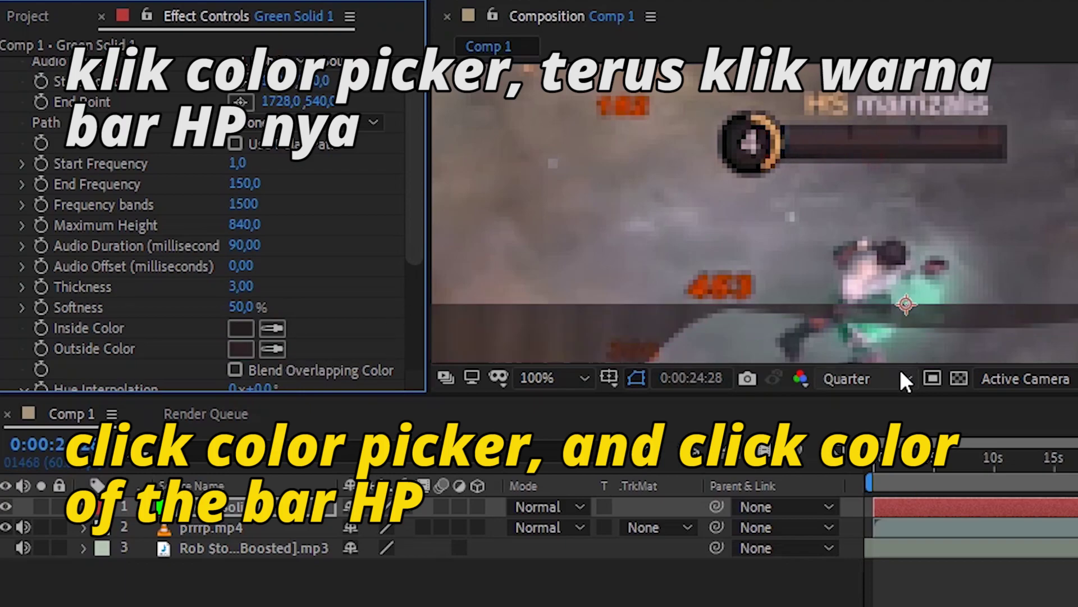
click(897, 380)
click(879, 438)
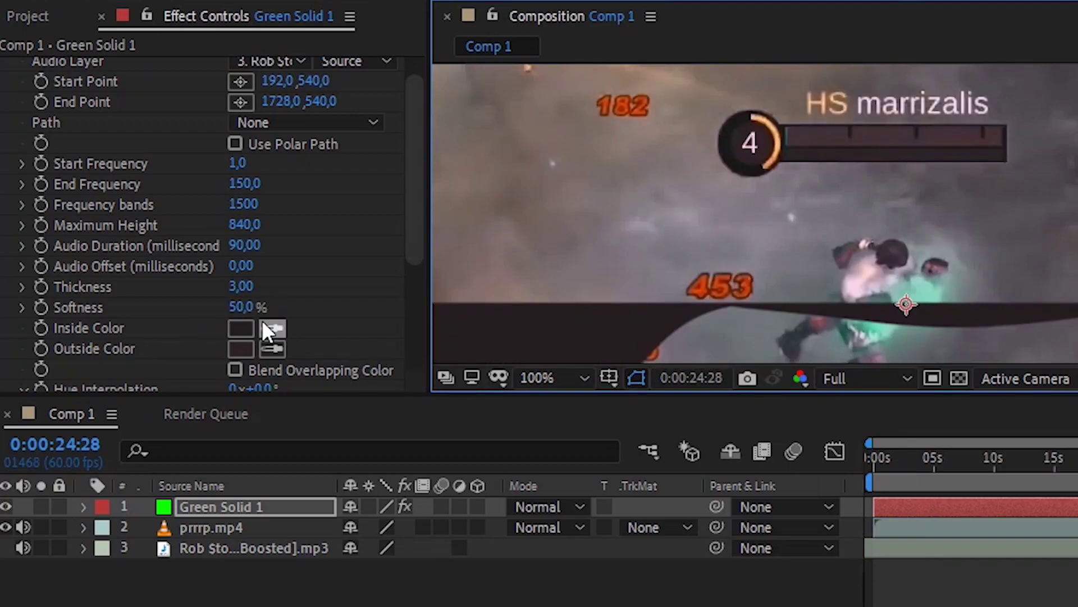
- Examine the recoloured spectrum against the sample video's HP bars, both close up and across the whole frame
scroll(654, 277, down, 4)
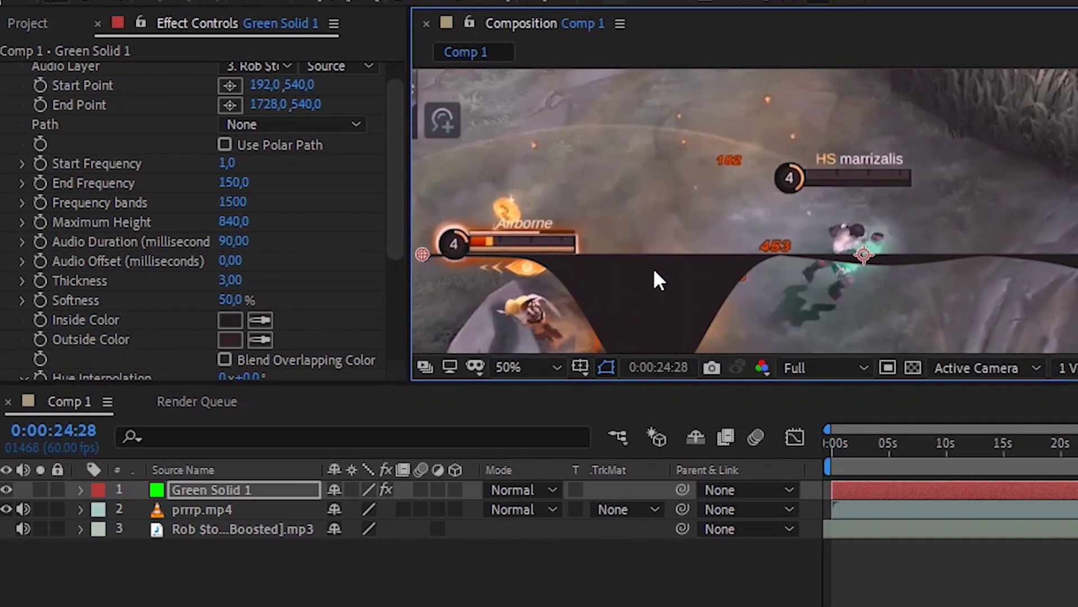
scroll(649, 271, up, 6)
scroll(648, 272, down, 2)
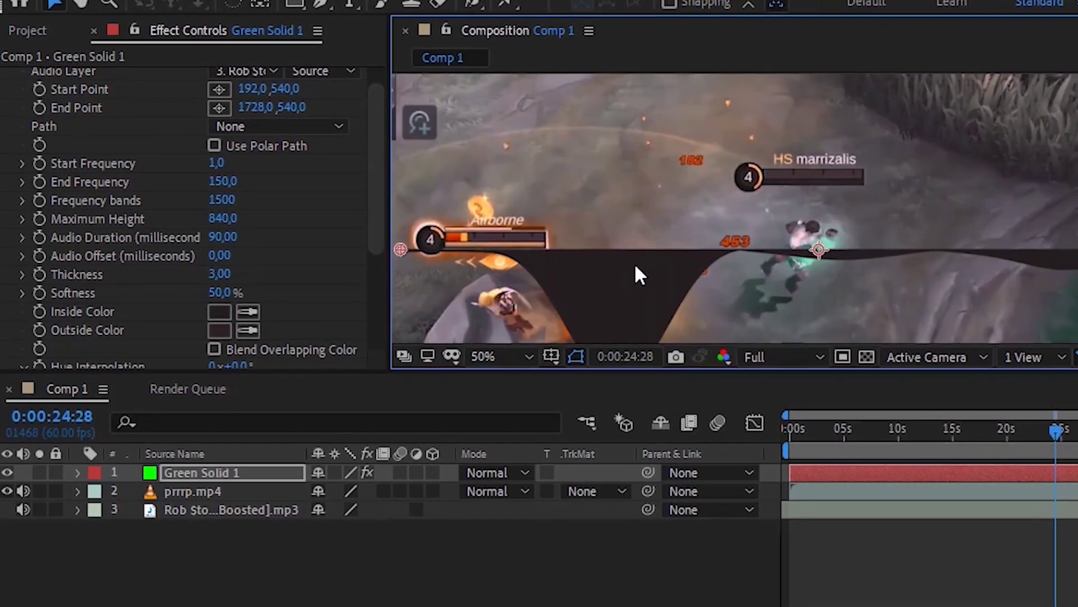
scroll(632, 270, down, 1)
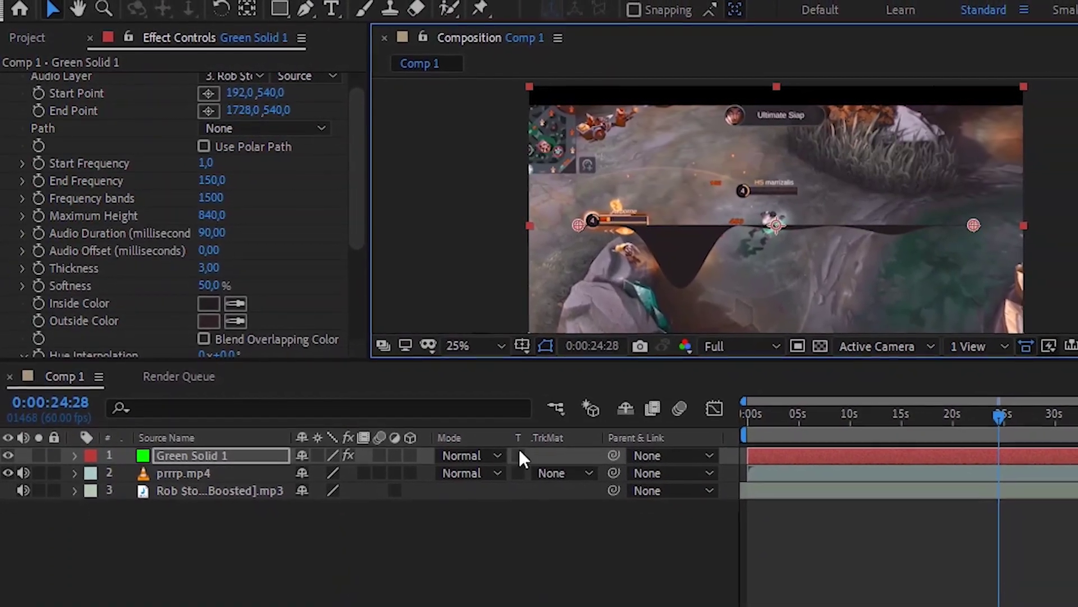
scroll(797, 250, down, 1)
scroll(803, 251, up, 1)
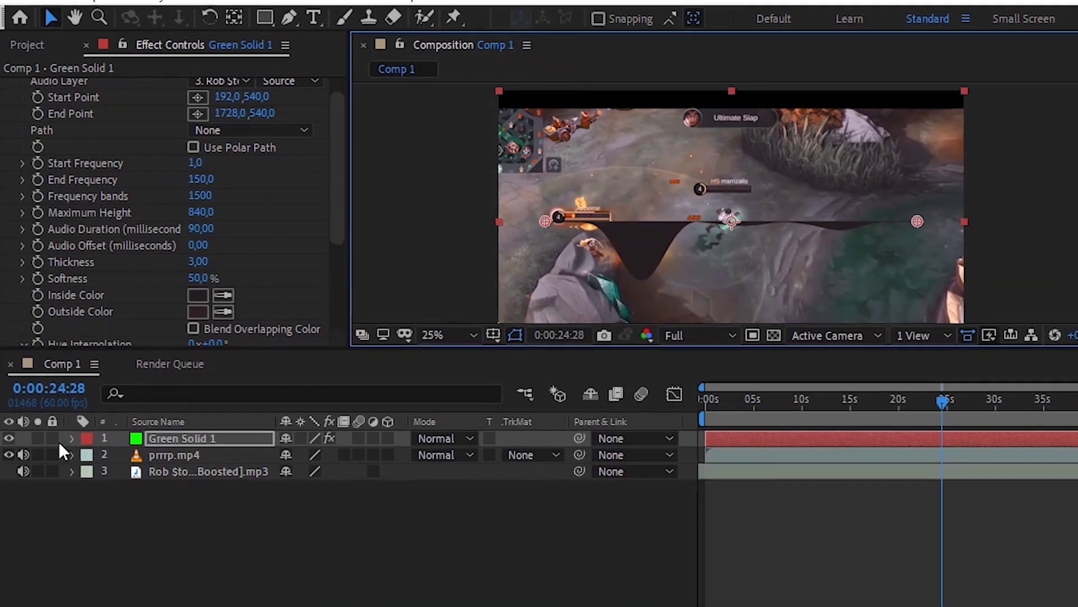
scroll(598, 275, up, 2)
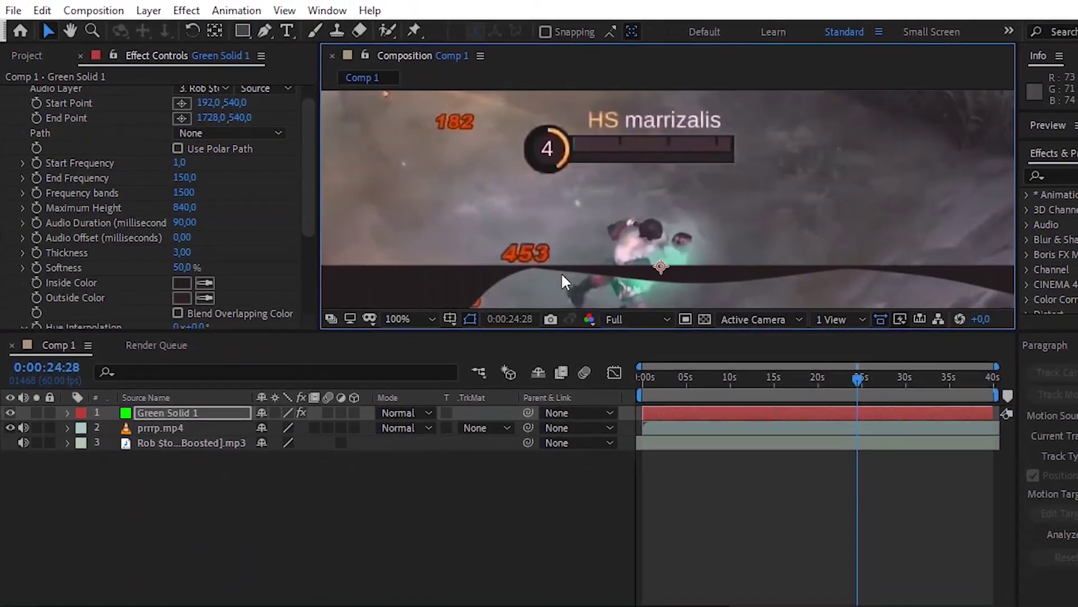
drag(561, 275, 726, 89)
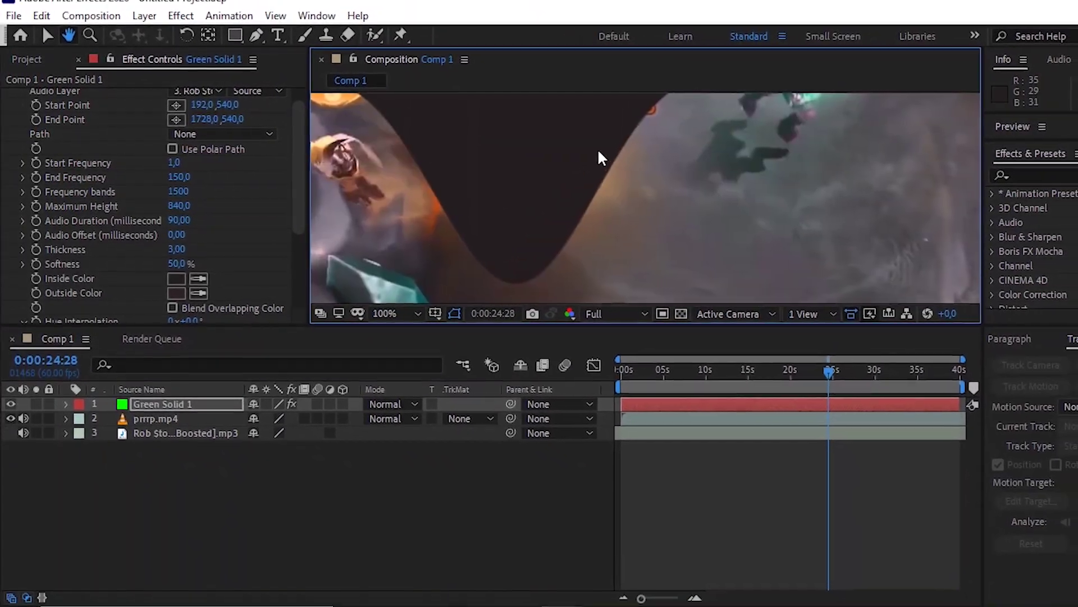
scroll(539, 176, up, 1)
scroll(540, 178, down, 2)
scroll(504, 173, down, 1)
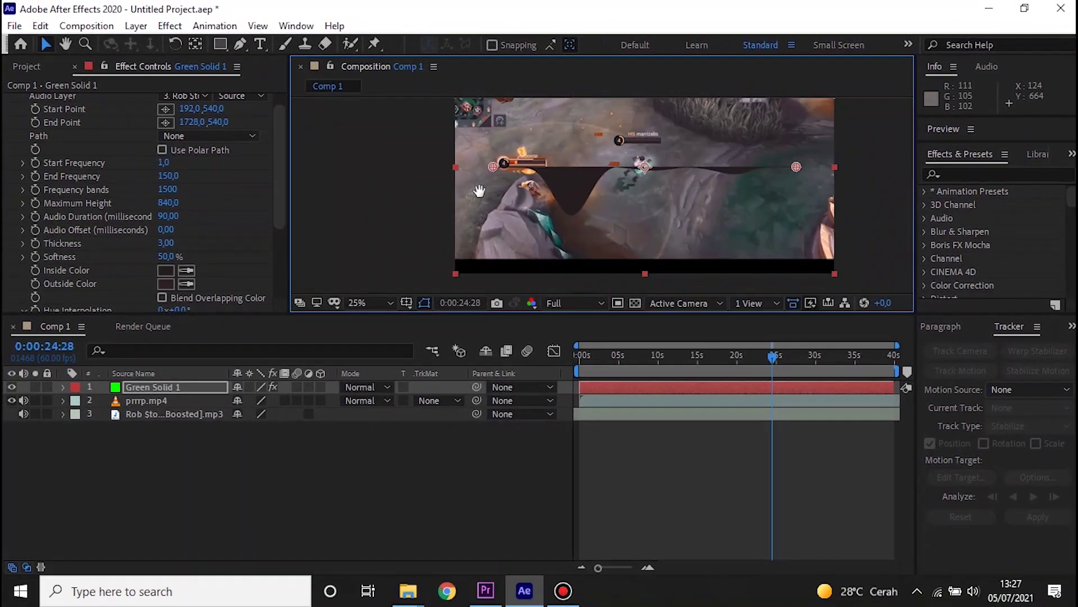
drag(480, 192, 447, 222)
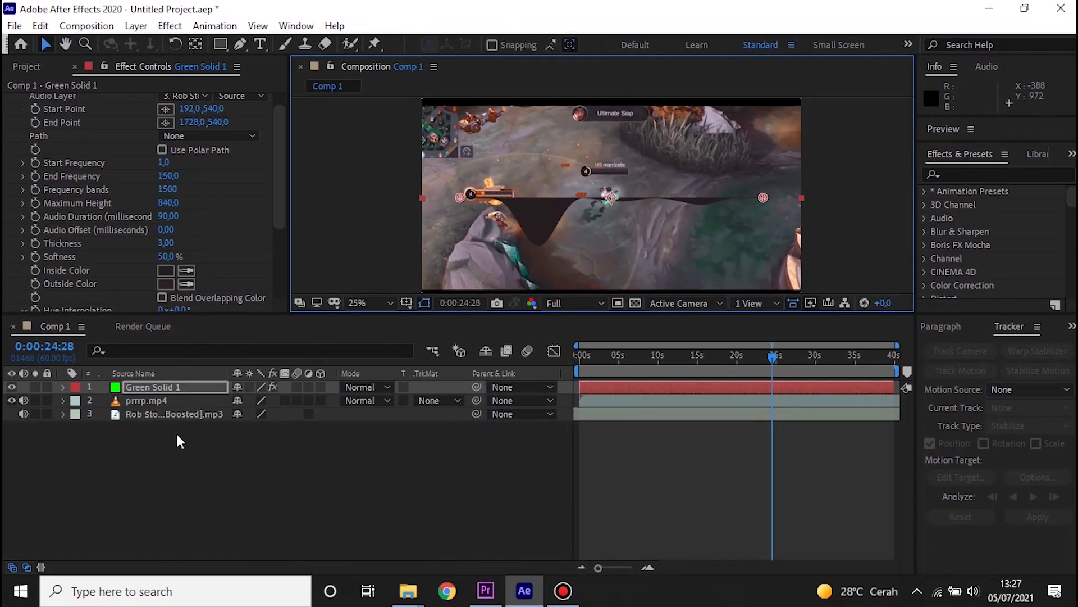
- Hide the prrrp.mp4 layer and add a bright green solid between it and the spectrum layer as a green-screen background
click(11, 400)
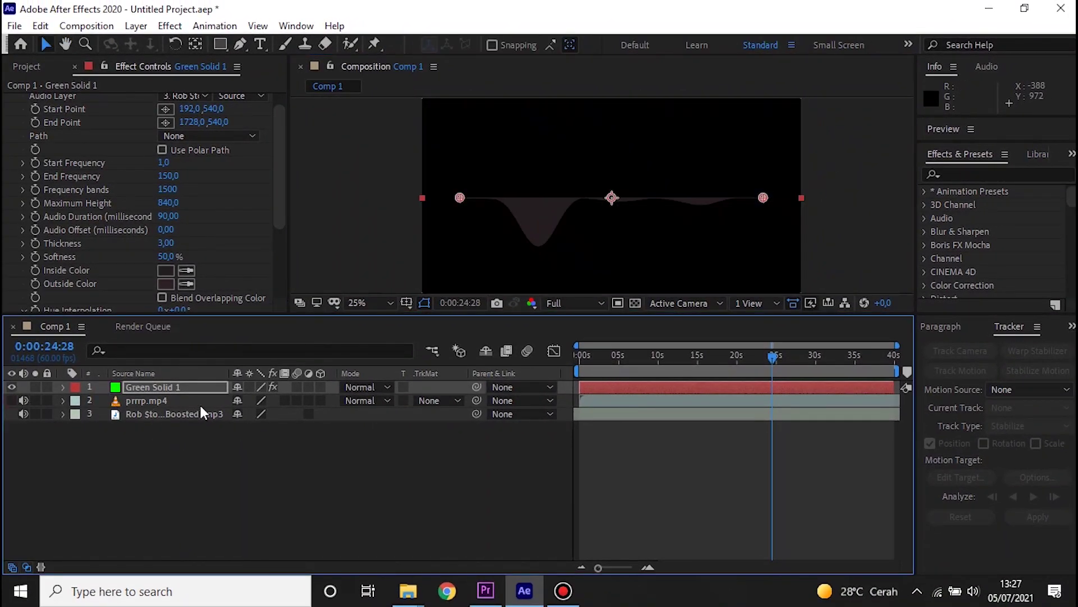
click(186, 402)
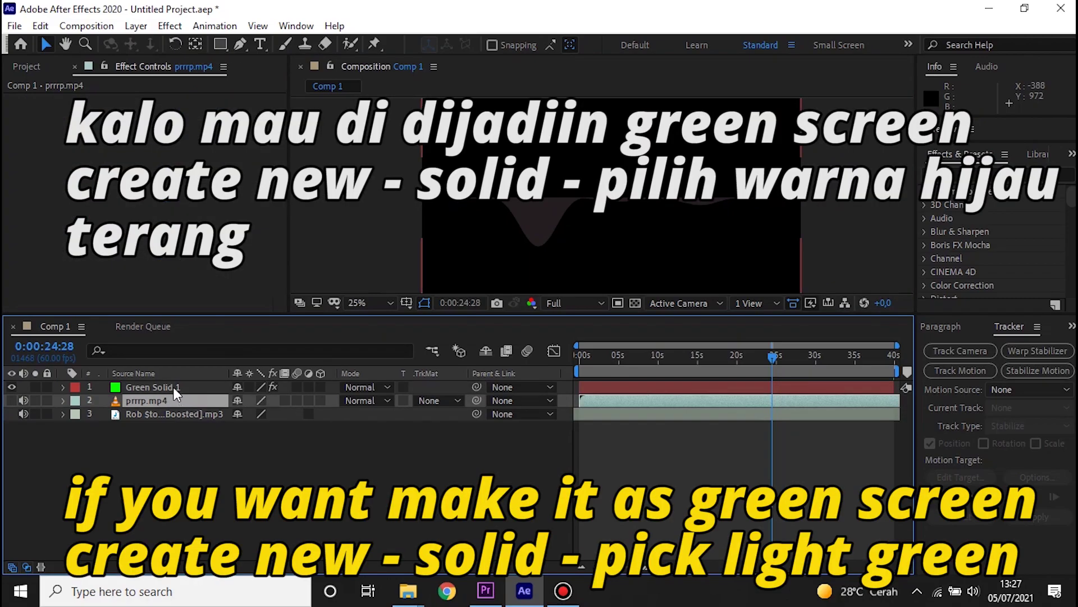
right_click(196, 442)
mouse_move(292, 271)
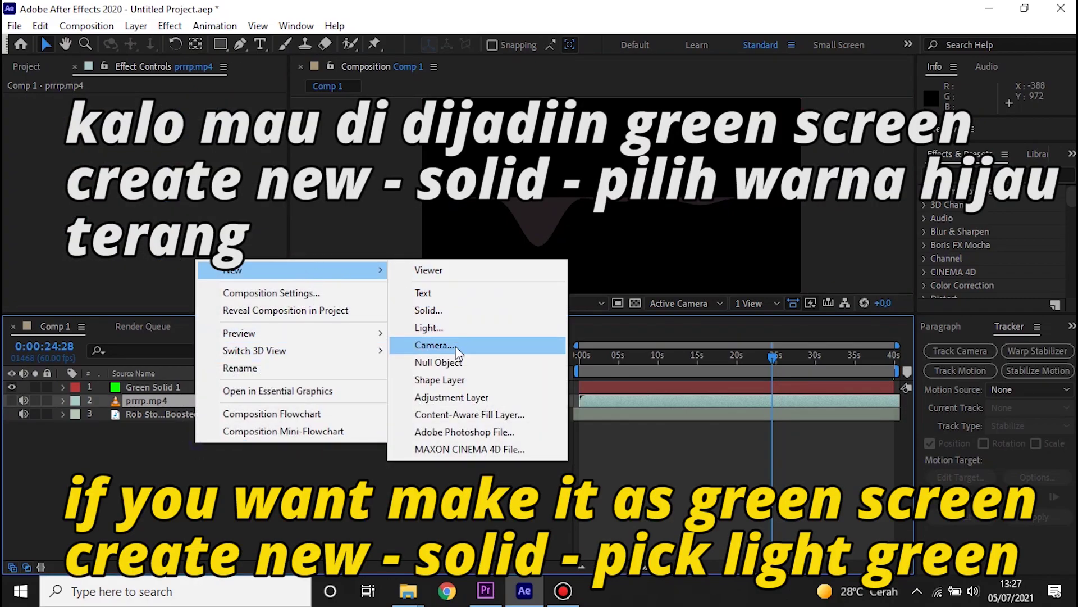
click(449, 310)
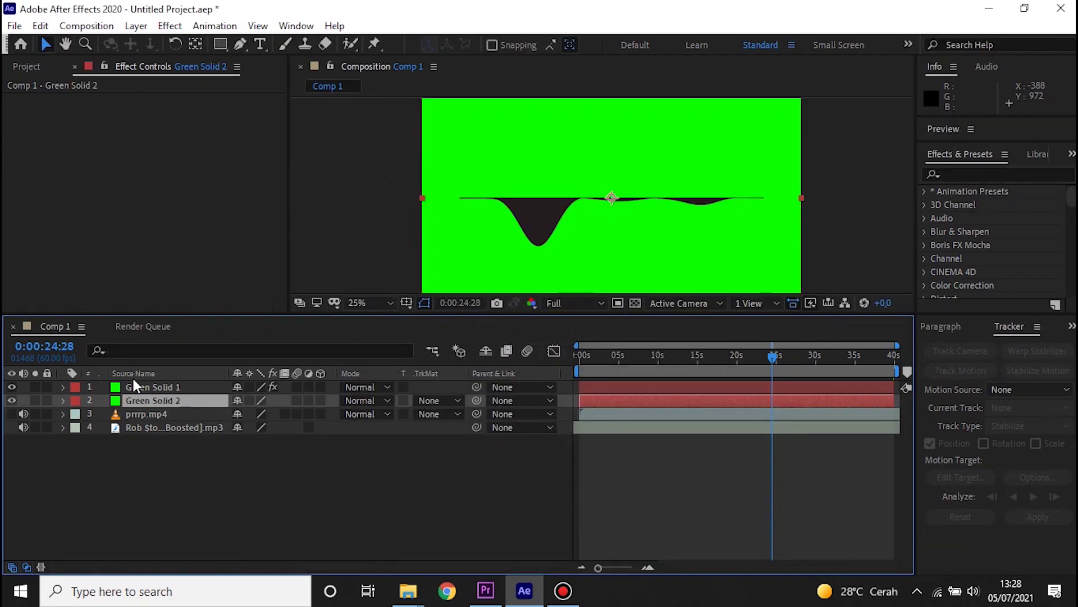
click(363, 517)
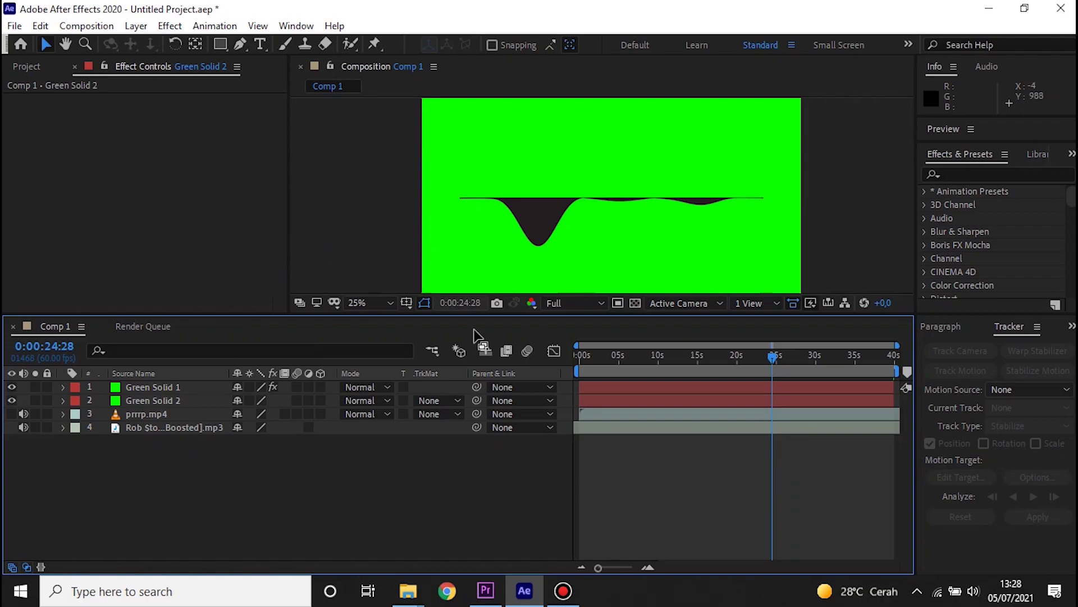
- Save the project as chill bill.aep on the desktop
scroll(576, 195, down, 4)
scroll(575, 195, up, 4)
drag(571, 196, 538, 200)
key(v)
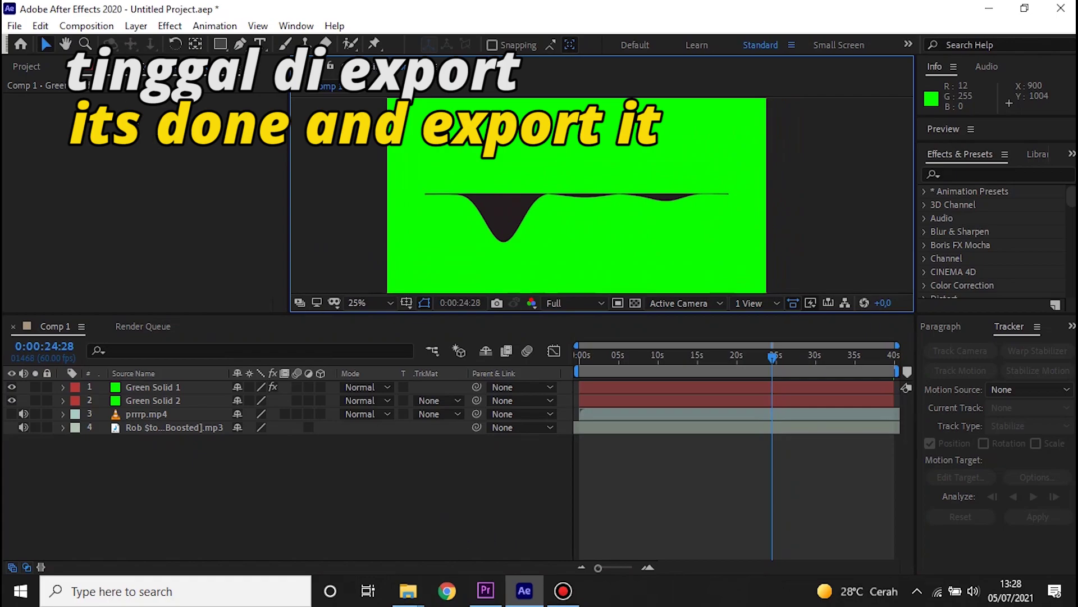
click(17, 28)
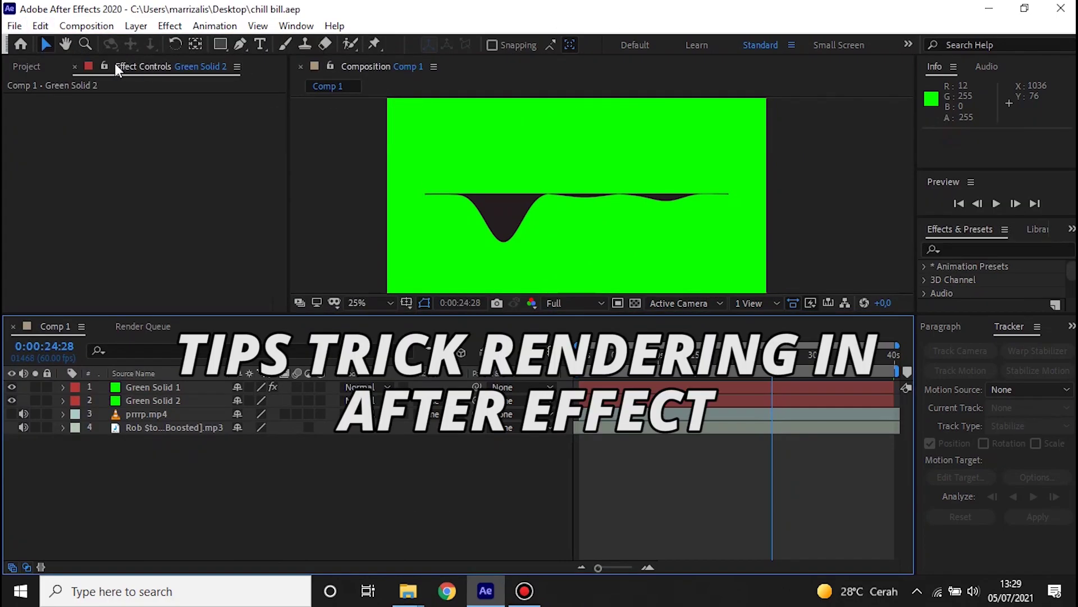
- Add Comp 1 to the render queue
click(15, 25)
mouse_move(176, 241)
click(290, 255)
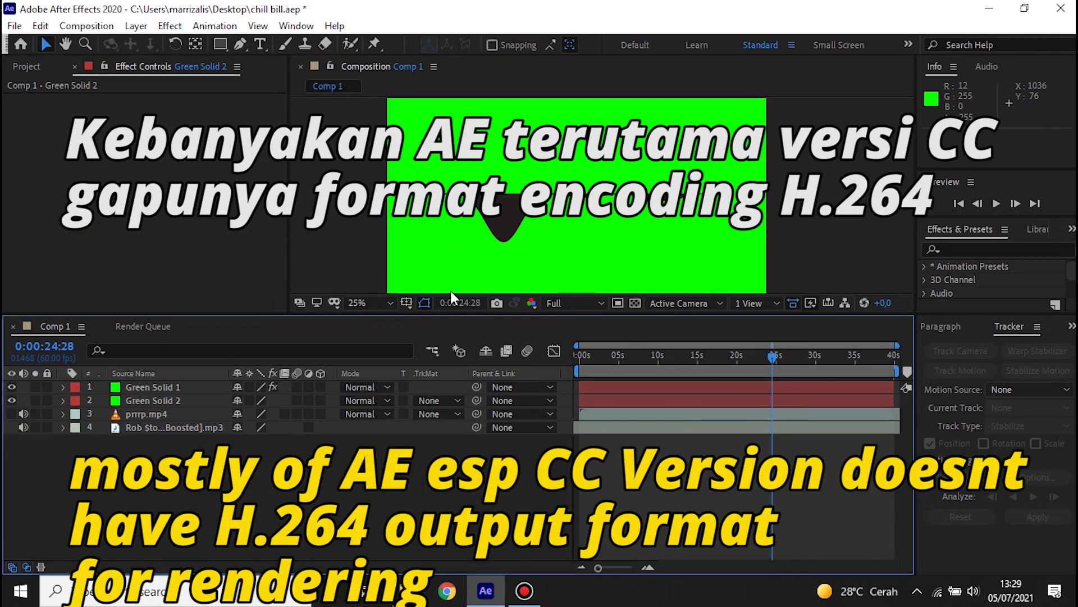
- Try QuickTime as the format in Comp 1's output module settings, and close them without applying
click(133, 431)
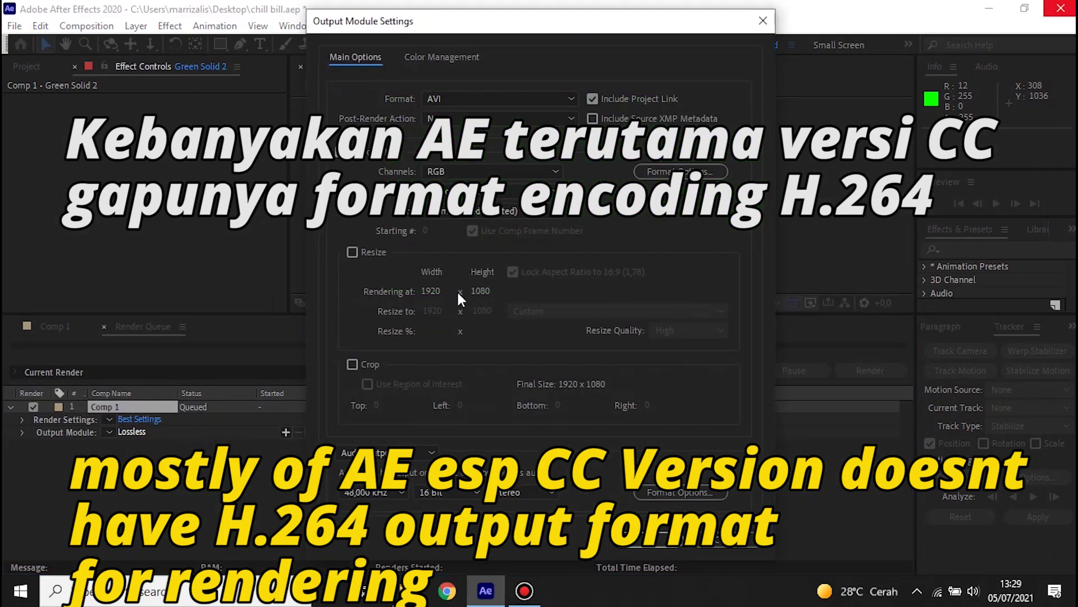
click(536, 119)
click(531, 107)
click(530, 98)
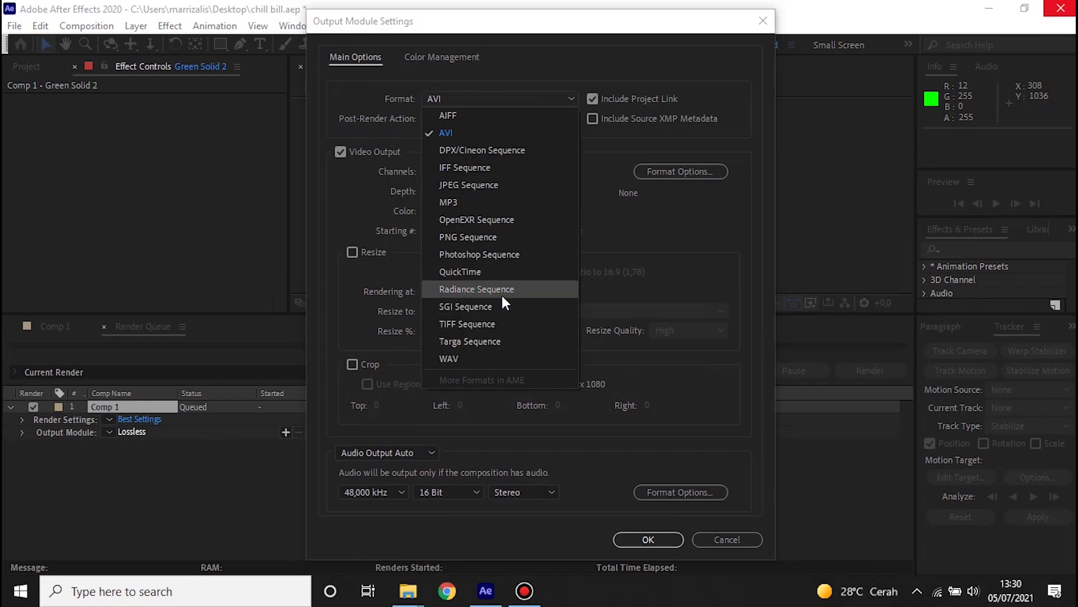
click(506, 273)
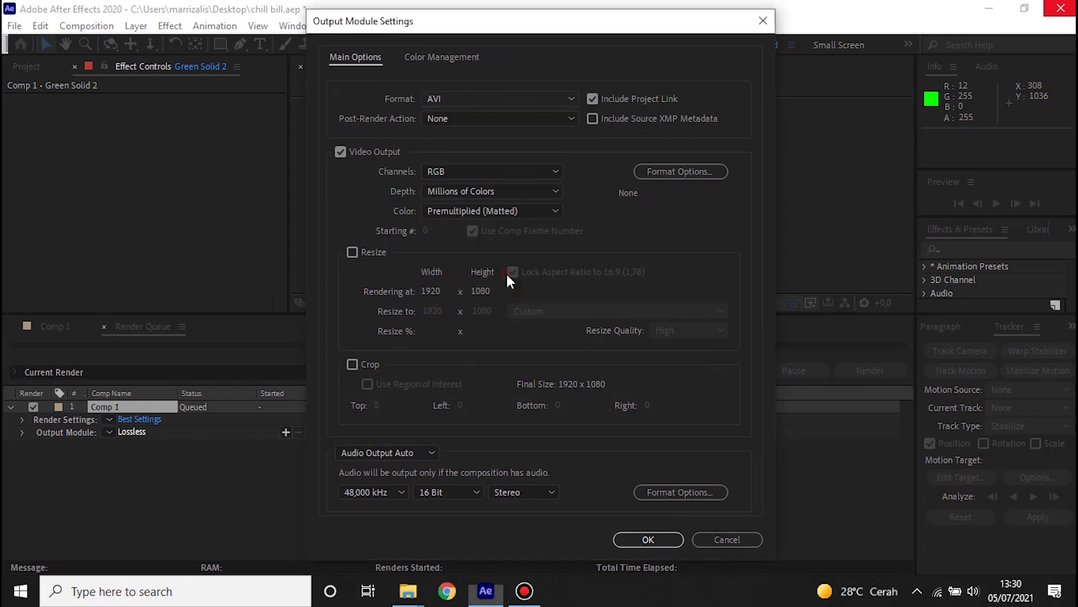
click(544, 118)
click(542, 99)
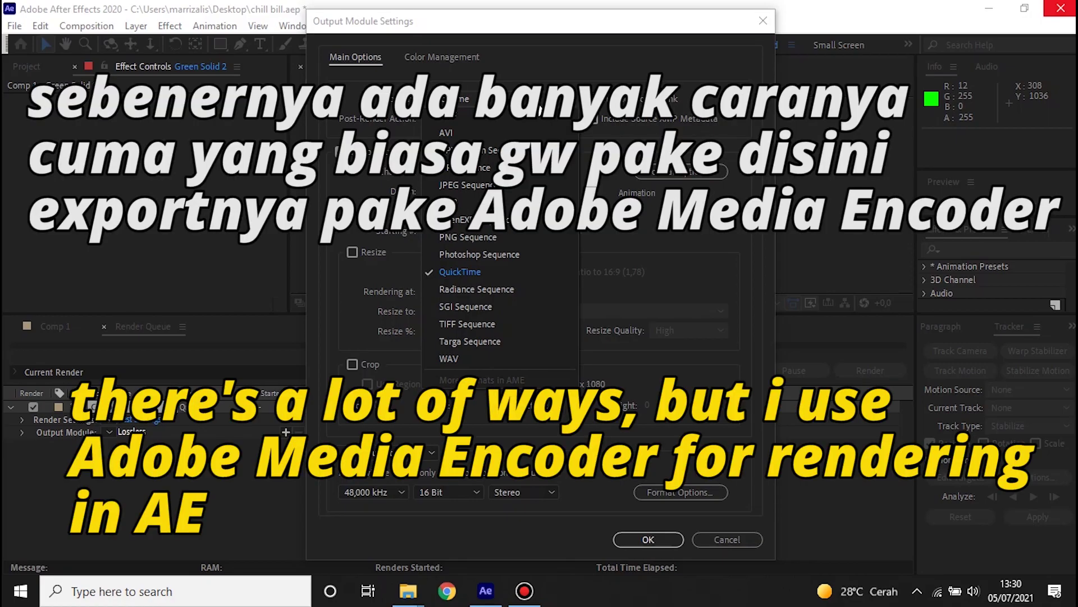
click(301, 255)
click(762, 23)
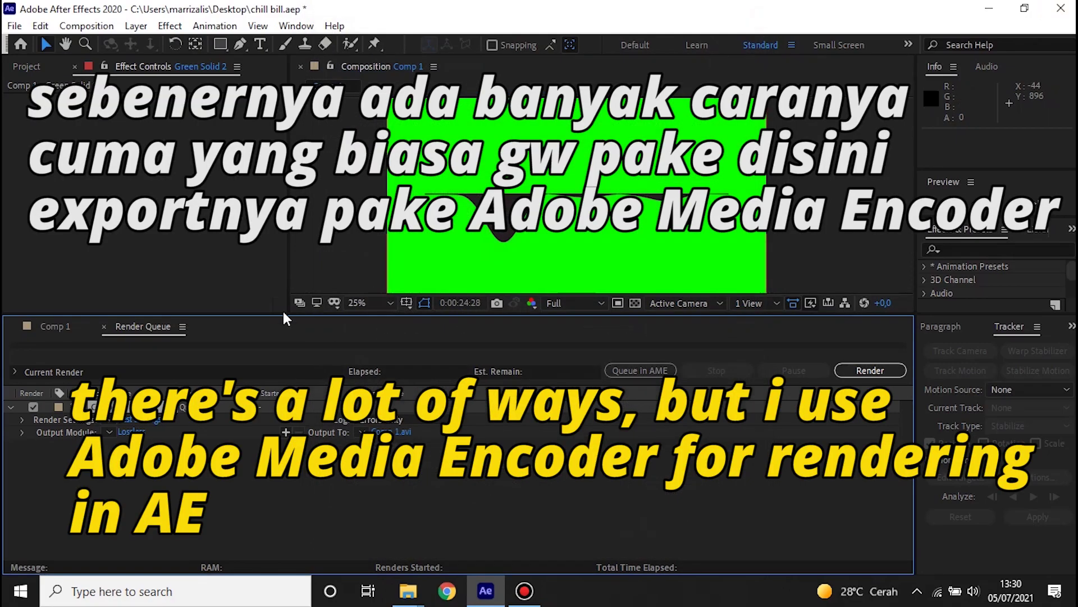
- Switch to Adobe Media Encoder and add Comp 1 from the desktop's chill bill.aep project to the queue
key(super)
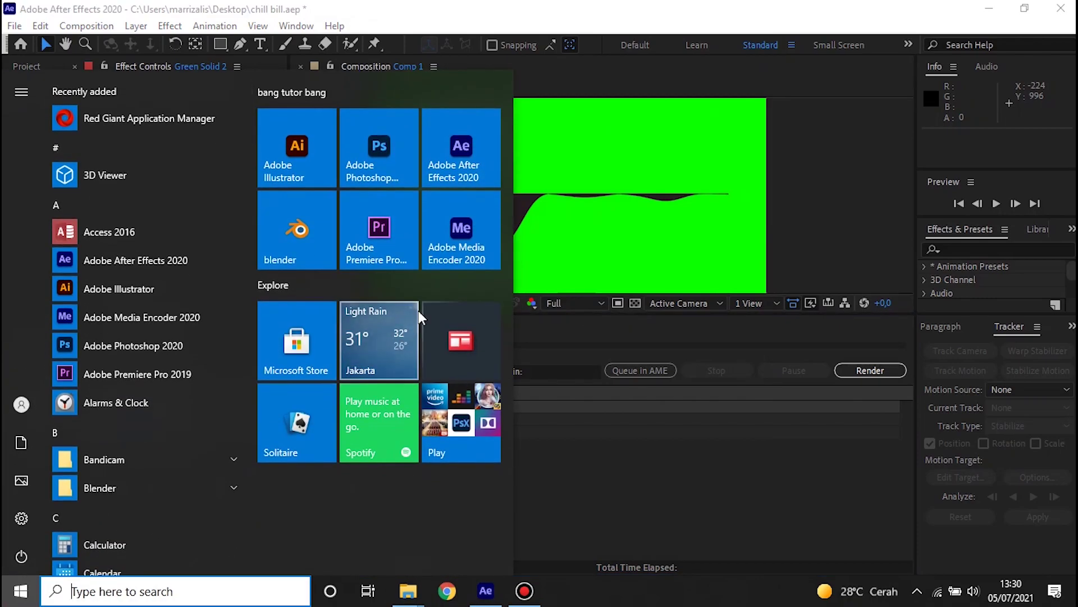
click(450, 256)
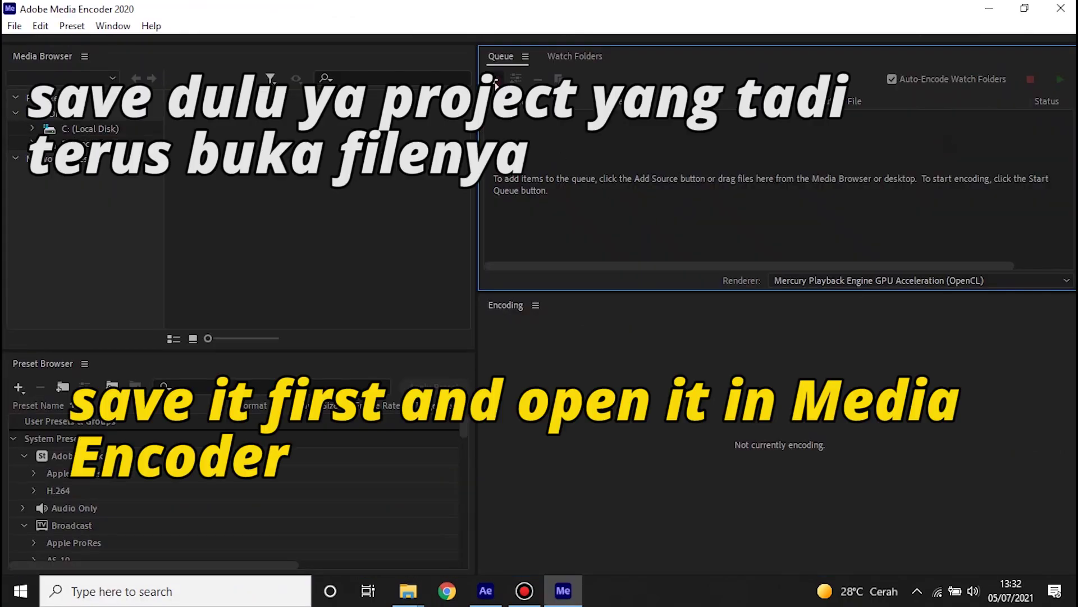
click(493, 80)
click(82, 168)
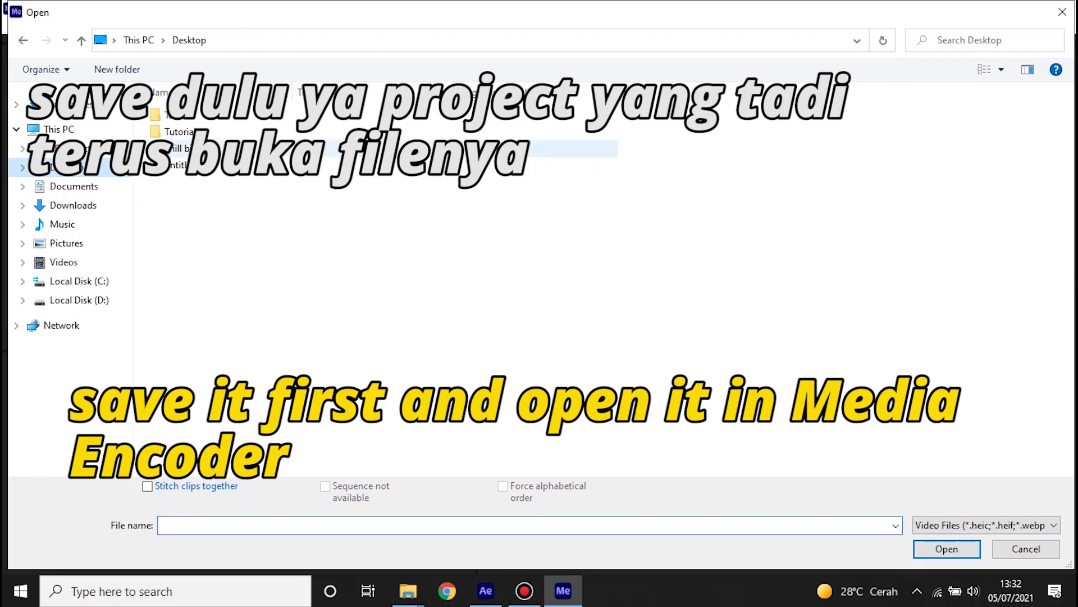
double_click(185, 149)
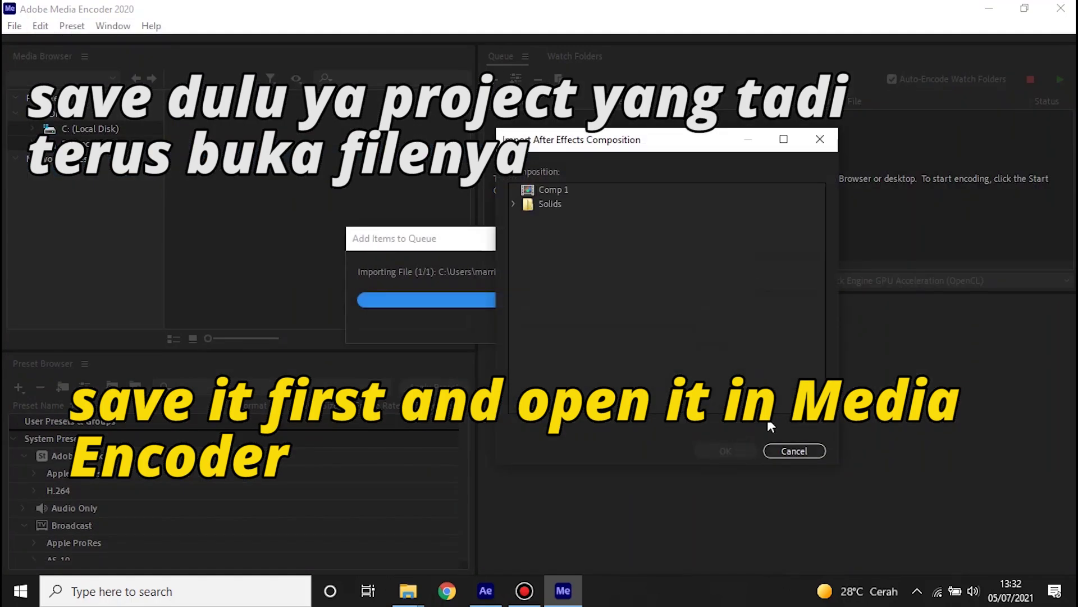
double_click(554, 190)
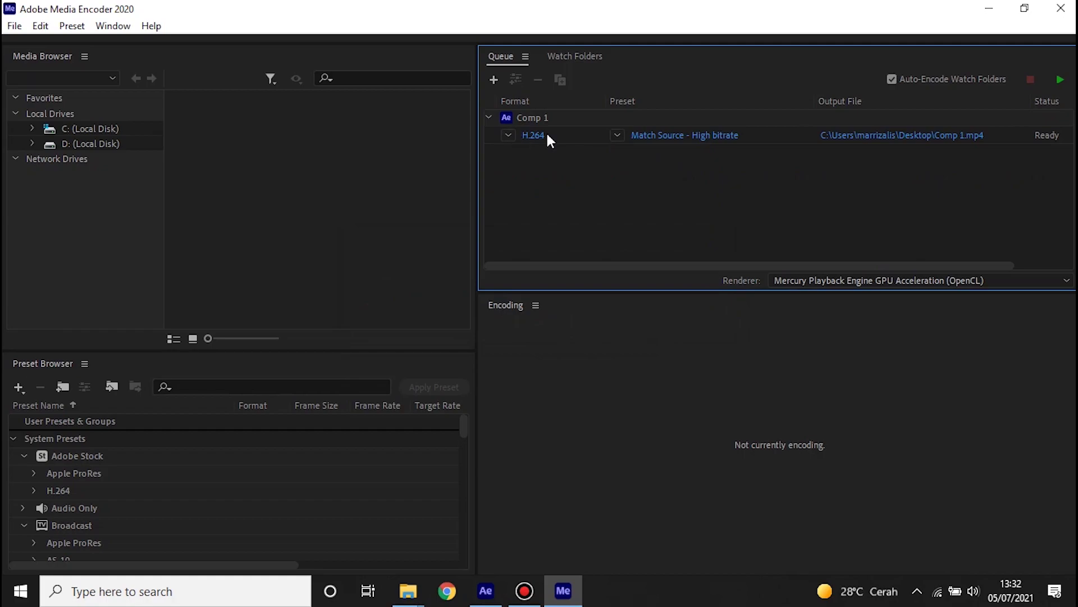
- Confirm H.264 with the Match Source - High bitrate preset for Comp 1 and start encoding the queue
click(540, 138)
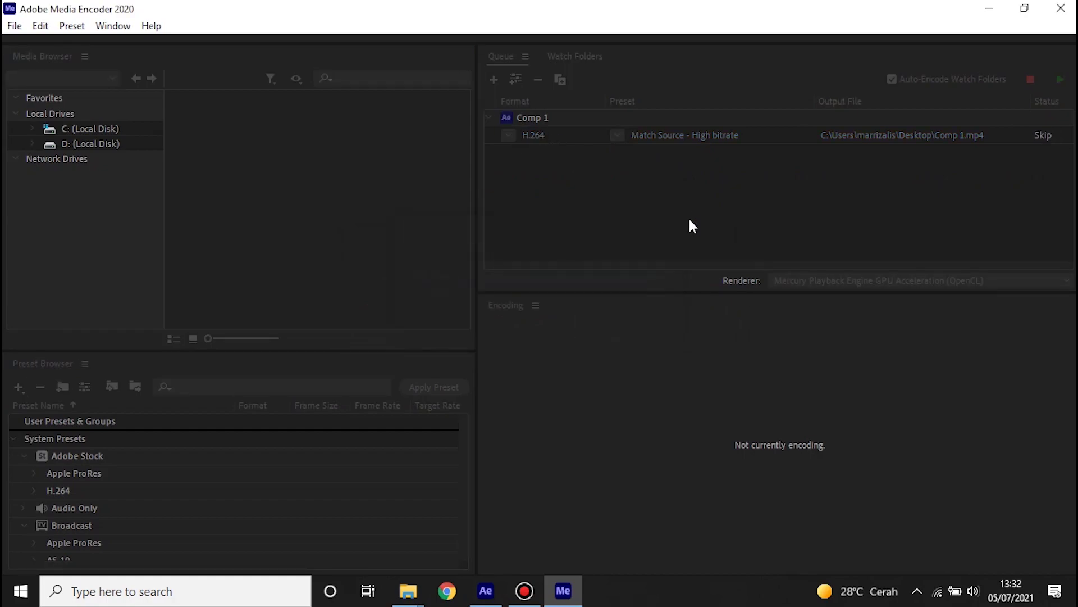
click(685, 142)
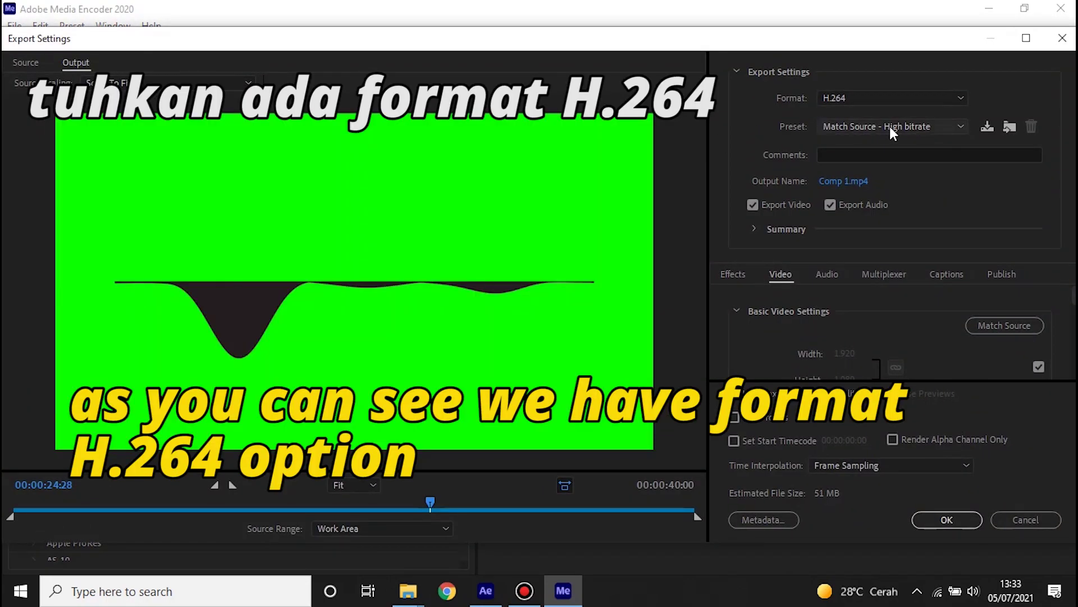
click(884, 119)
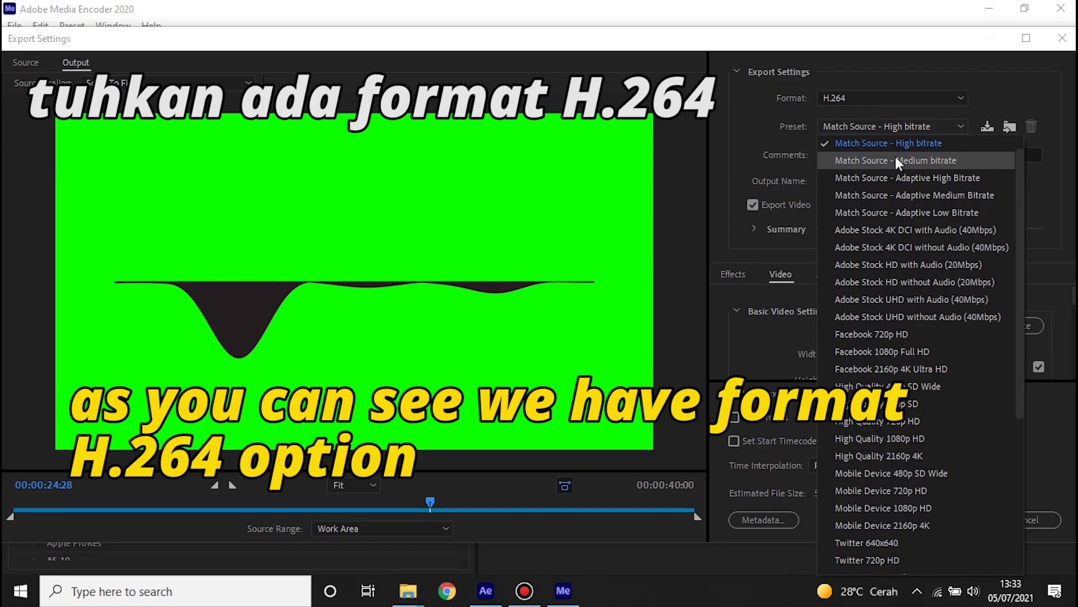
click(901, 73)
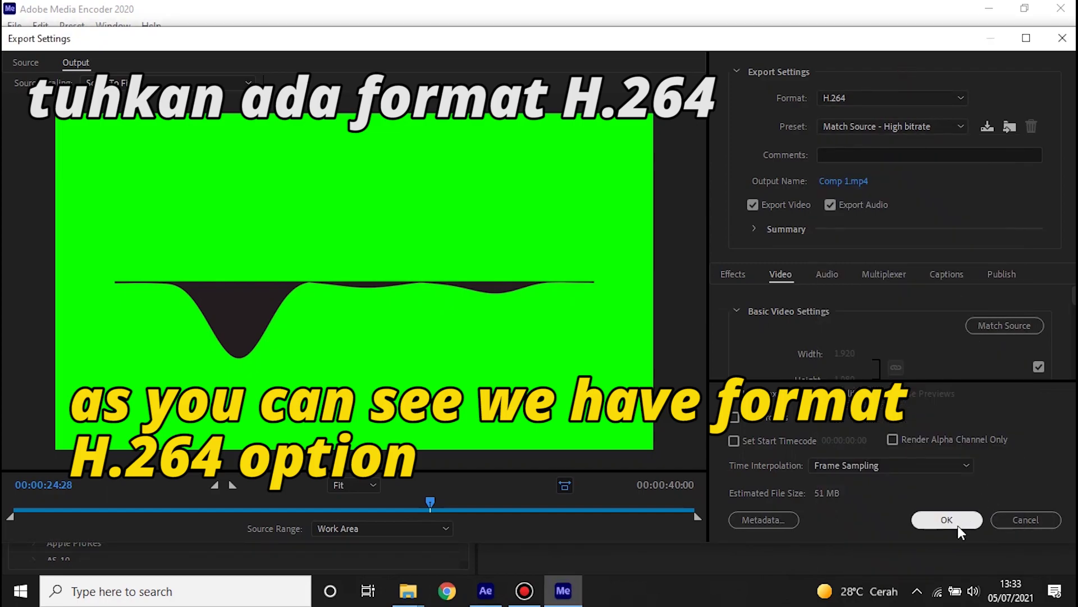
drag(652, 501, 689, 501)
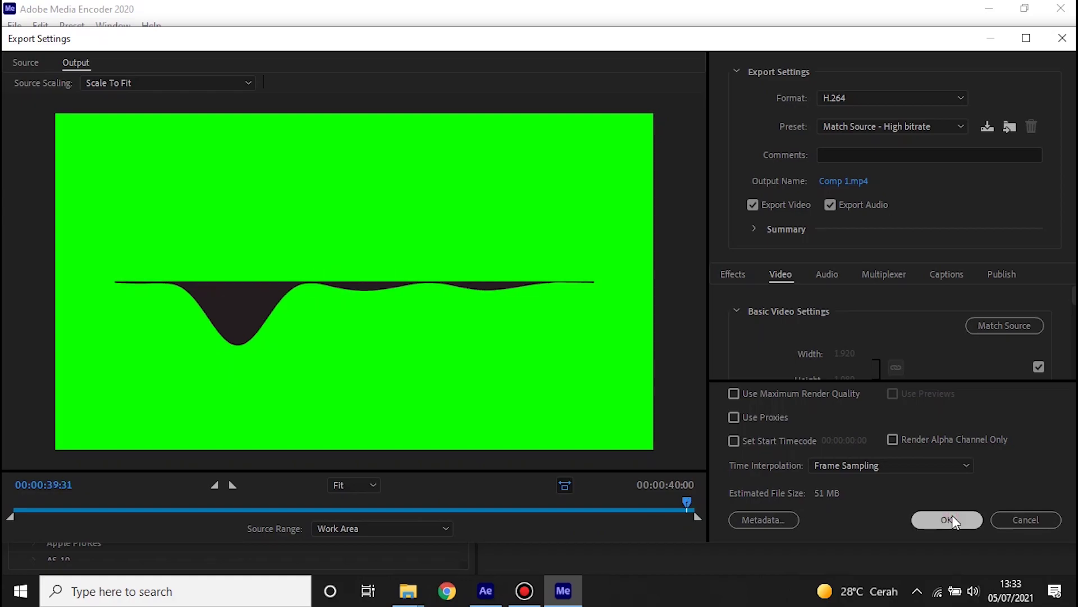
click(949, 520)
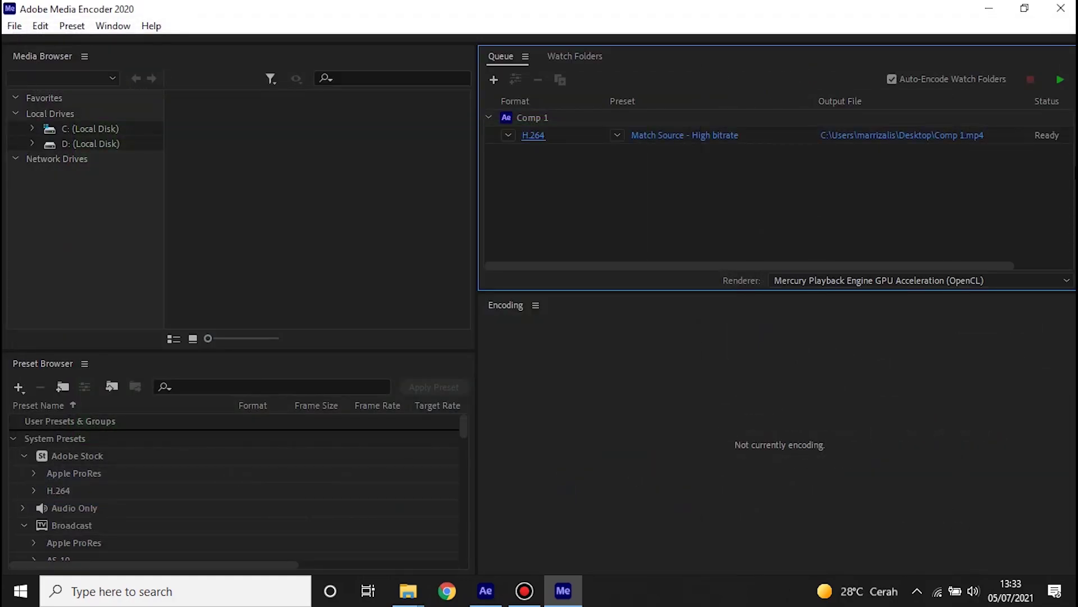
click(1060, 80)
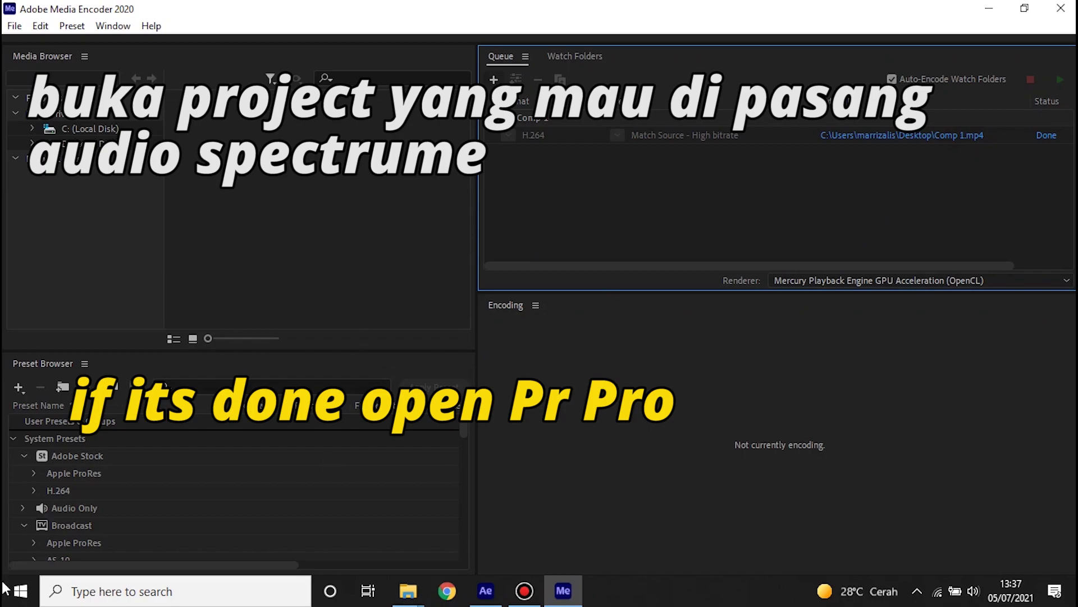
- Switch to Adobe Premiere Pro with the clip.prproj project and move the playhead to 00;00;14;06
click(4, 588)
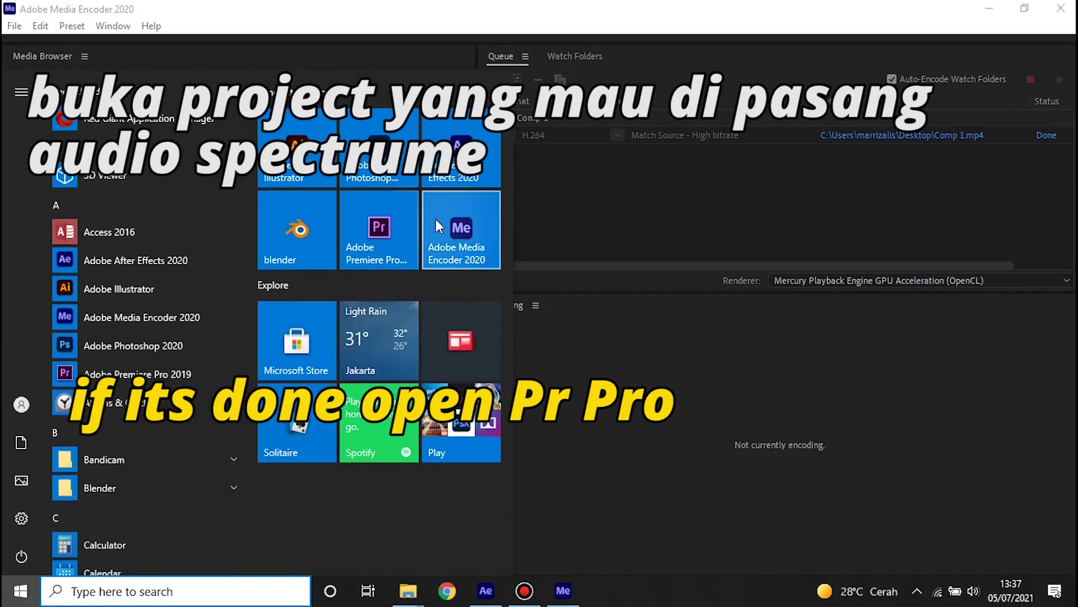
click(372, 234)
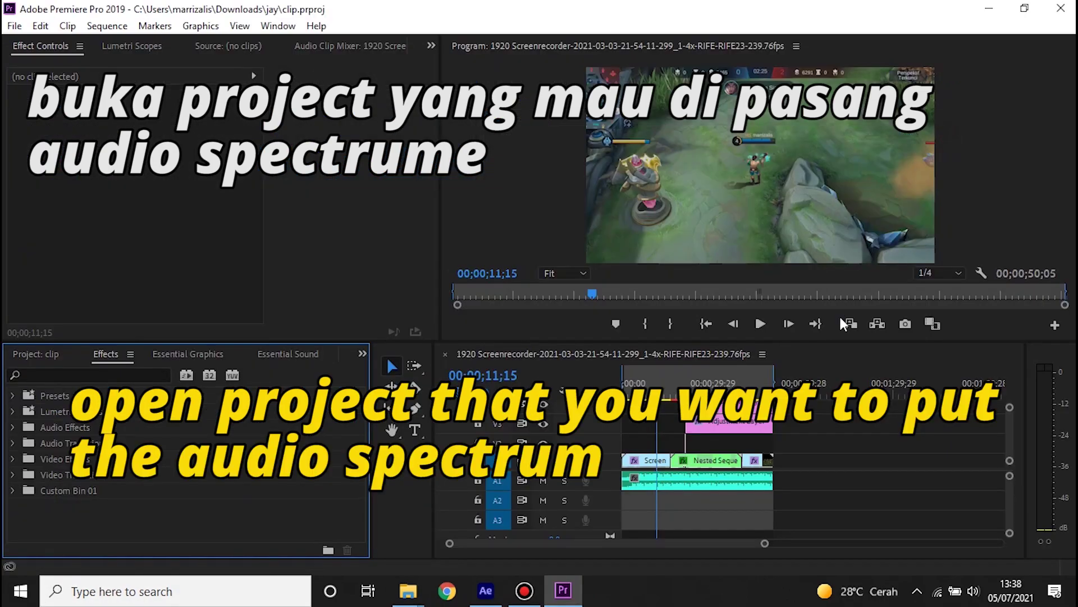
scroll(729, 464, up, 3)
key(space)
key(space)
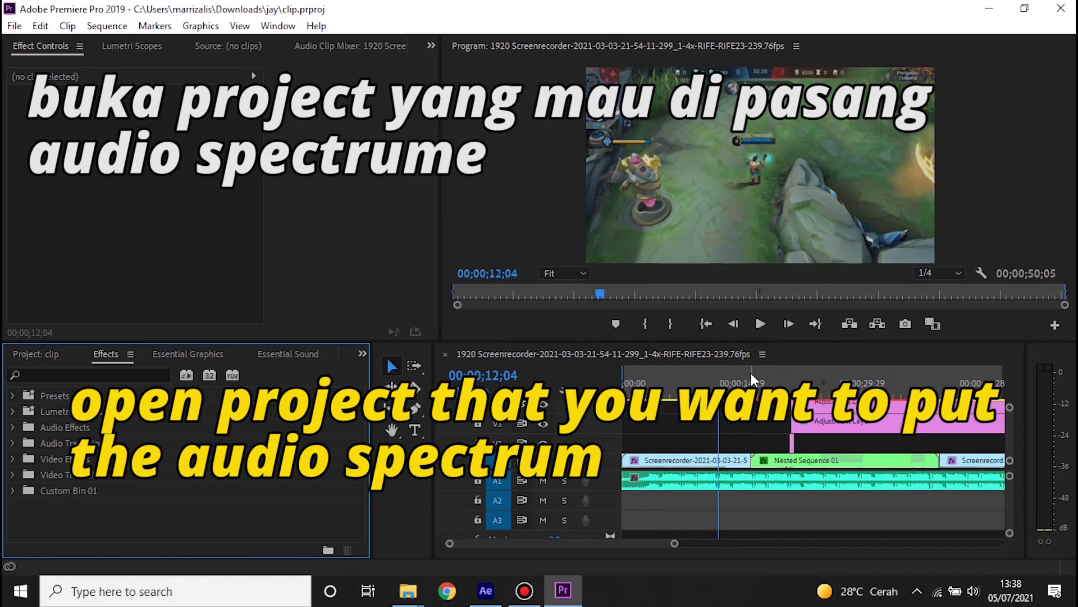
click(734, 375)
- Import the rendered Comp 1.mp4 from the desktop into the sequence, with its video on V2 and audio on A2
click(990, 11)
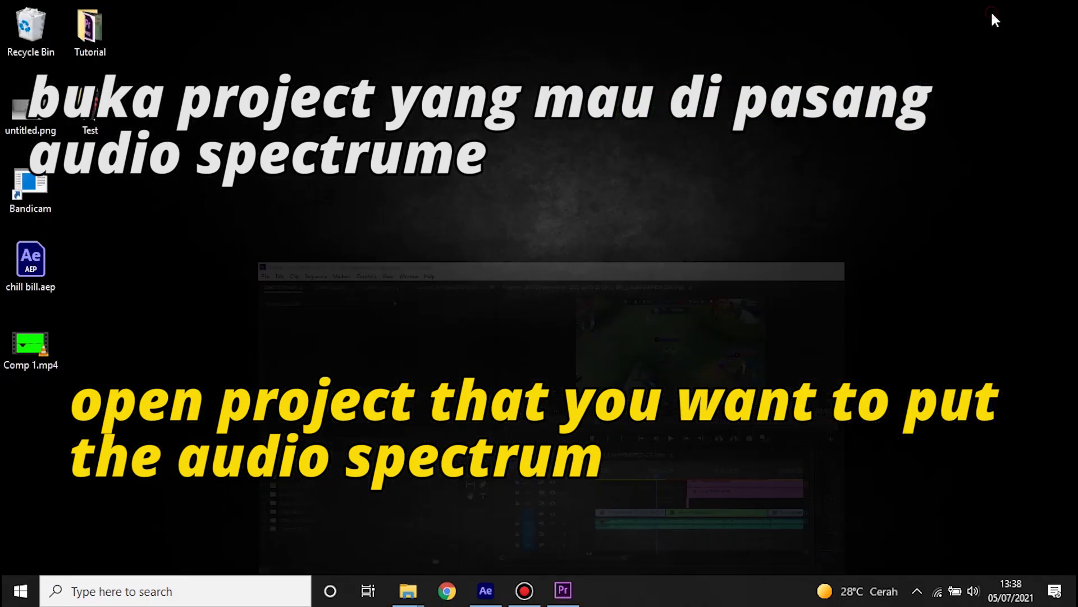
drag(32, 356, 622, 568)
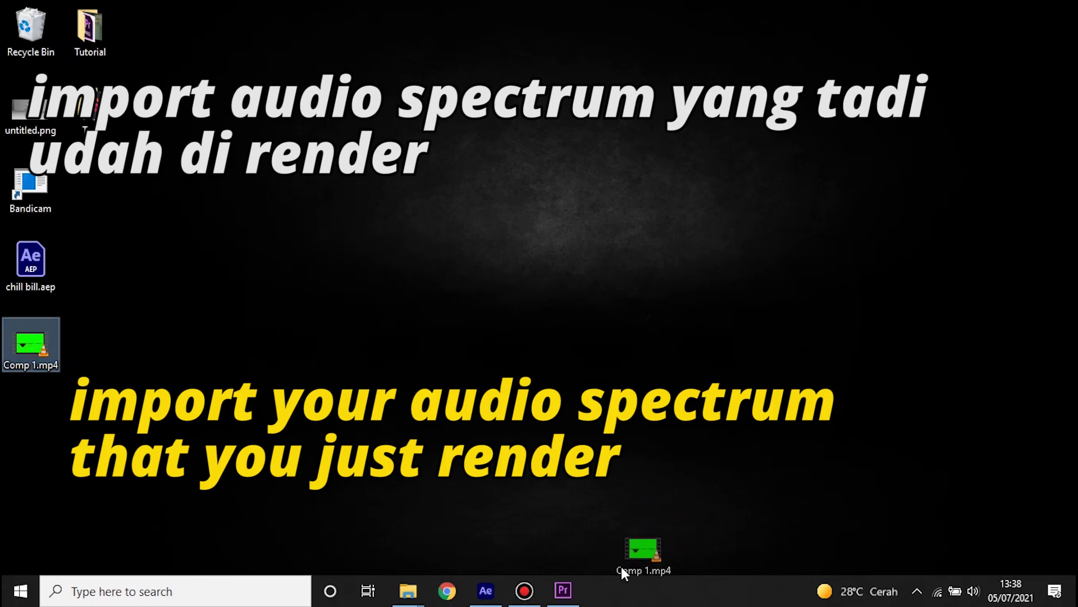
drag(464, 572, 668, 532)
drag(572, 584, 850, 444)
scroll(867, 447, down, 5)
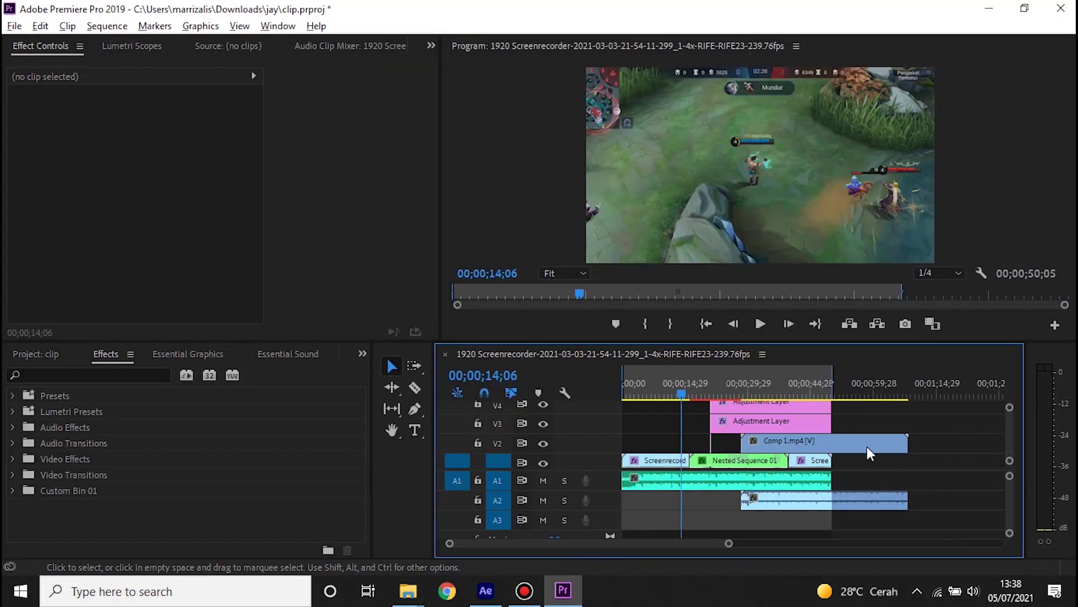
- Move the Comp 1.mp4 clip earlier to start level with the adjustment layers, and set the playhead to 00;00;29;10
drag(694, 442, 724, 418)
scroll(723, 451, down, 3)
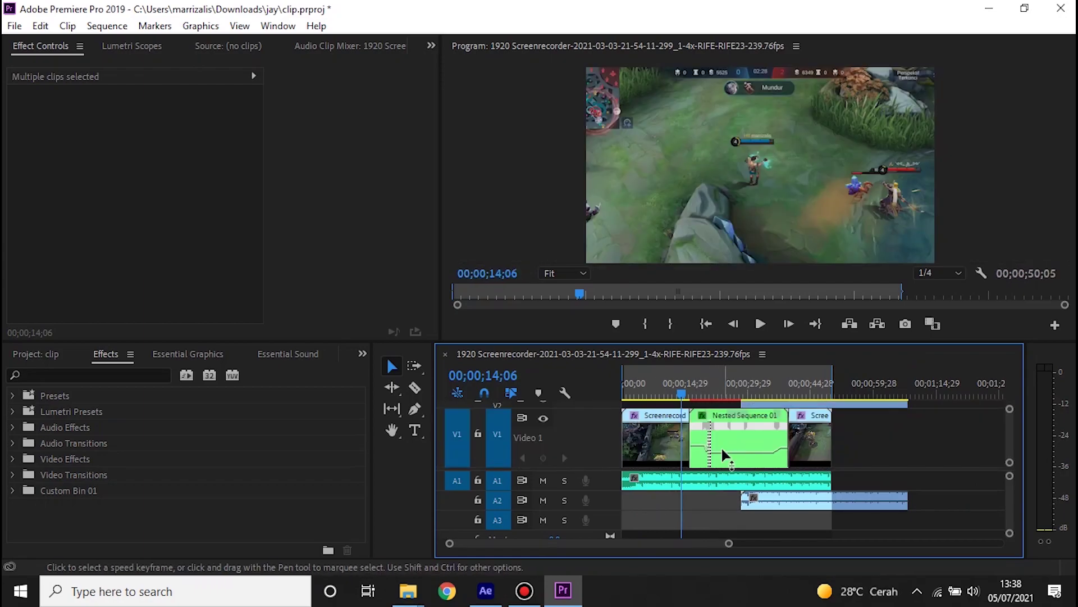
scroll(1009, 415, up, 2)
scroll(1009, 418, down, 1)
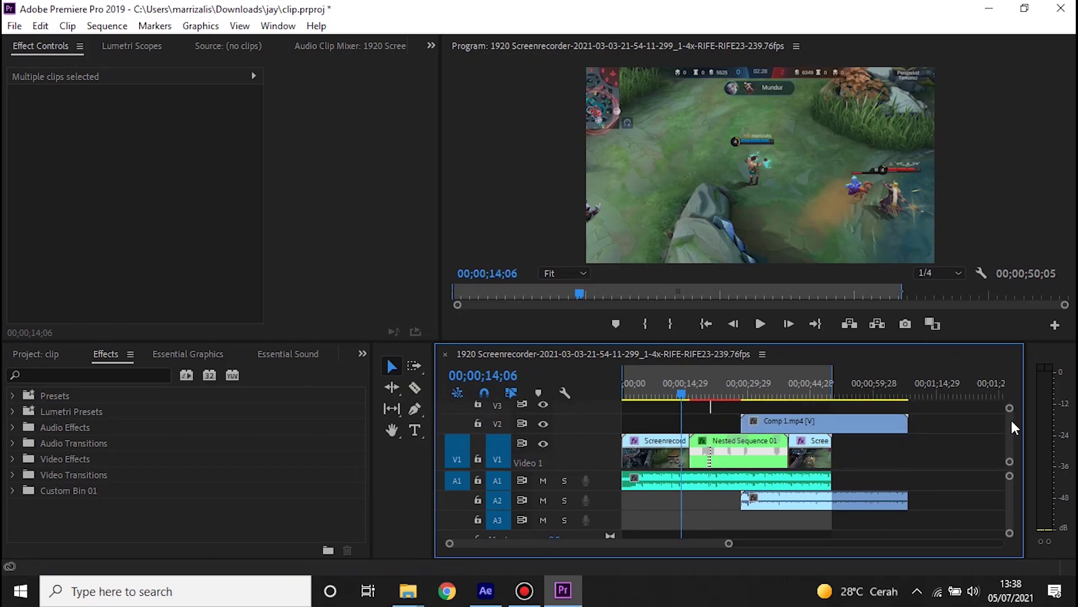
drag(773, 427, 739, 426)
drag(734, 380, 745, 380)
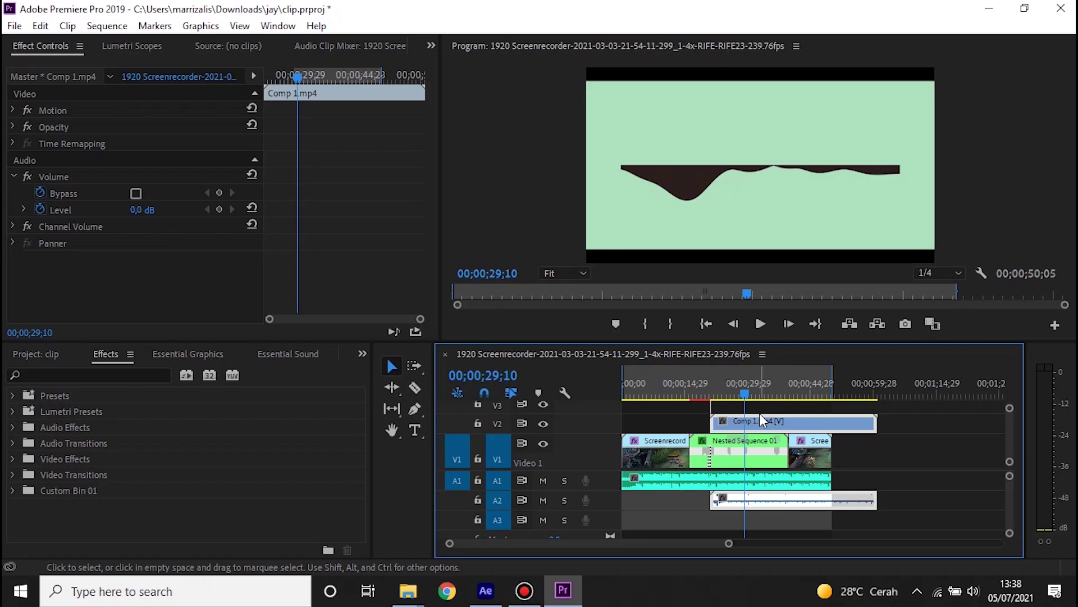
- Hide the adjustment layer track V4 to show the spectrum clip's pure green background
scroll(1013, 440, up, 3)
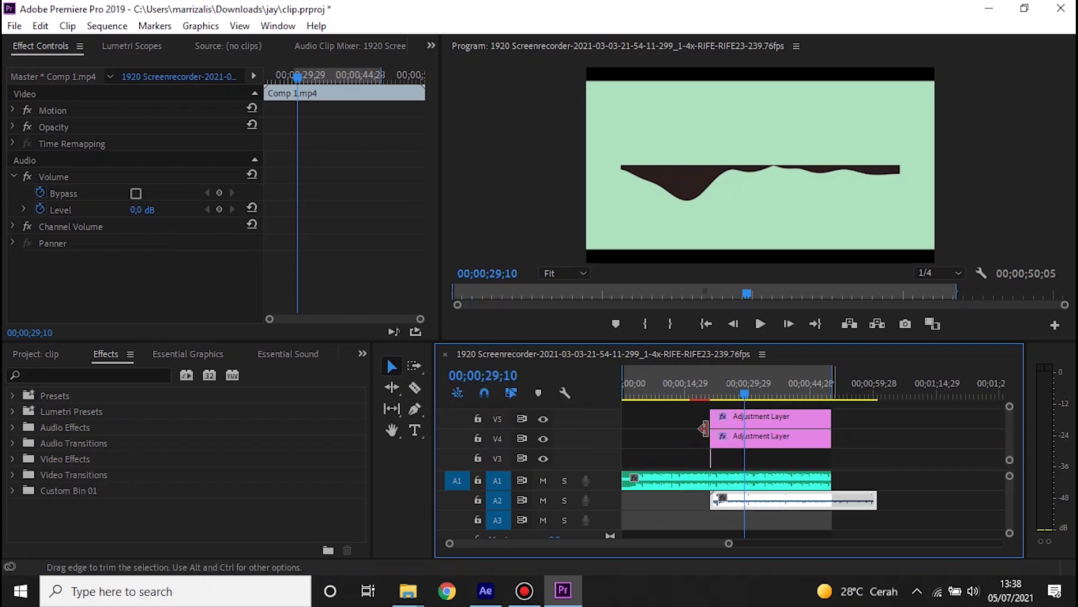
click(544, 439)
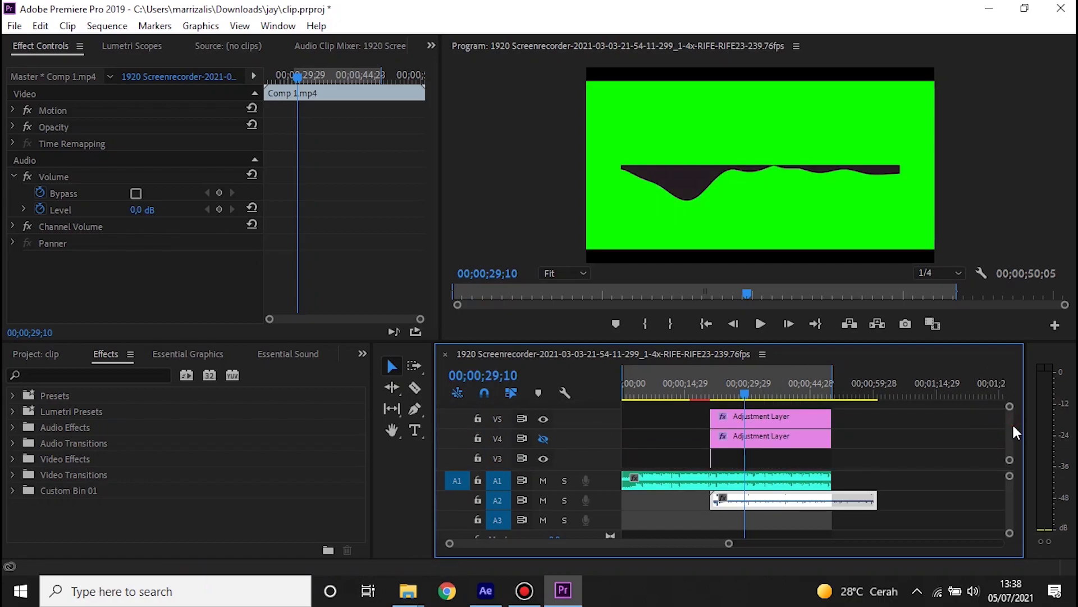
scroll(1012, 422, down, 3)
scroll(1014, 433, up, 2)
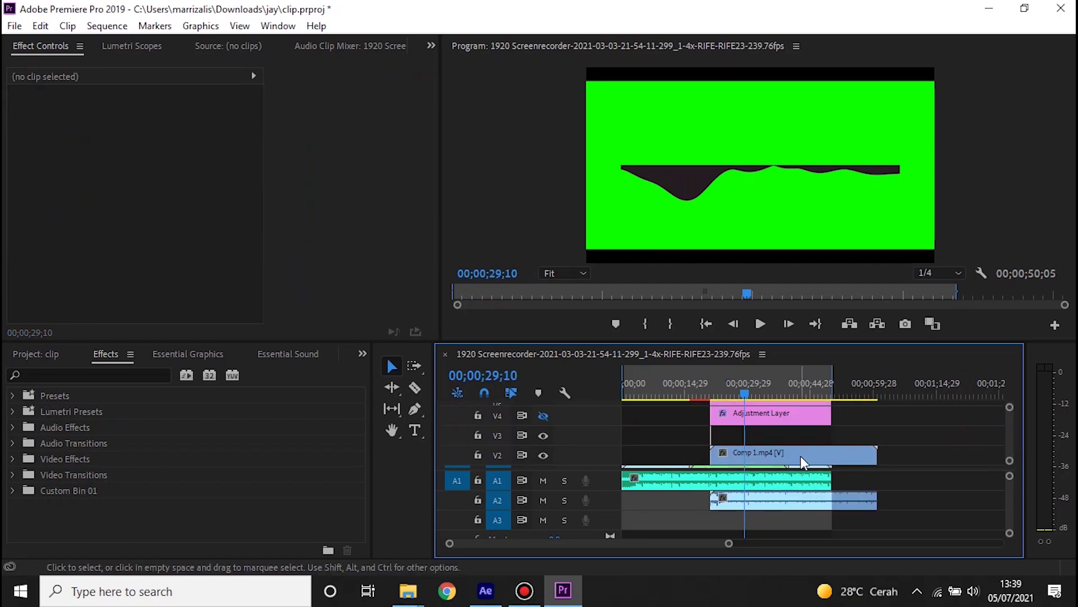
- Apply the Ultra Key effect to Comp 1.mp4 with its green background as key color, and show track V4 again
click(363, 354)
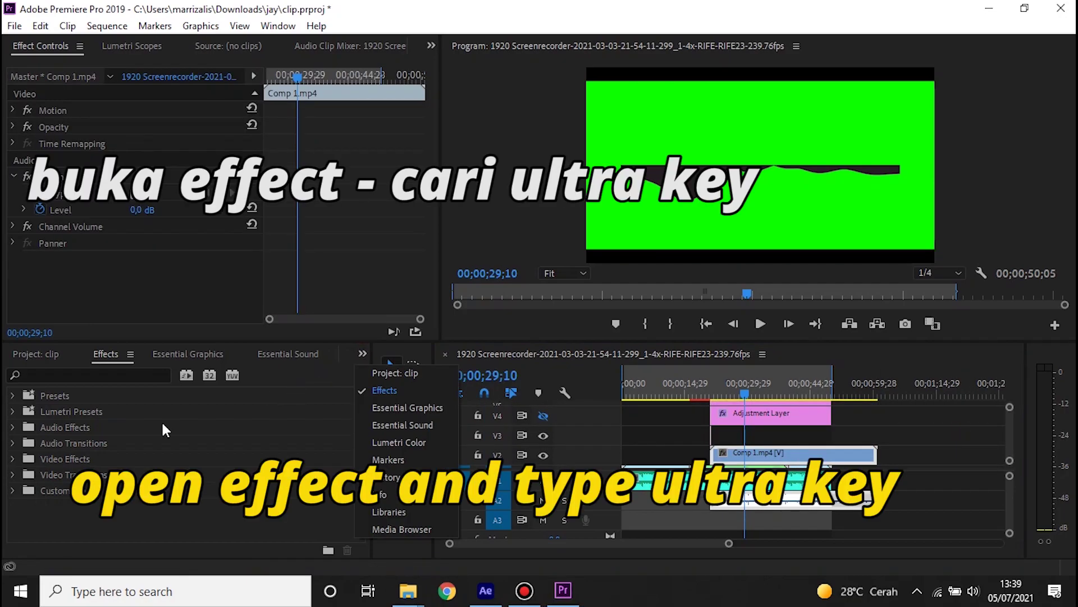
click(63, 375)
text(ultra)
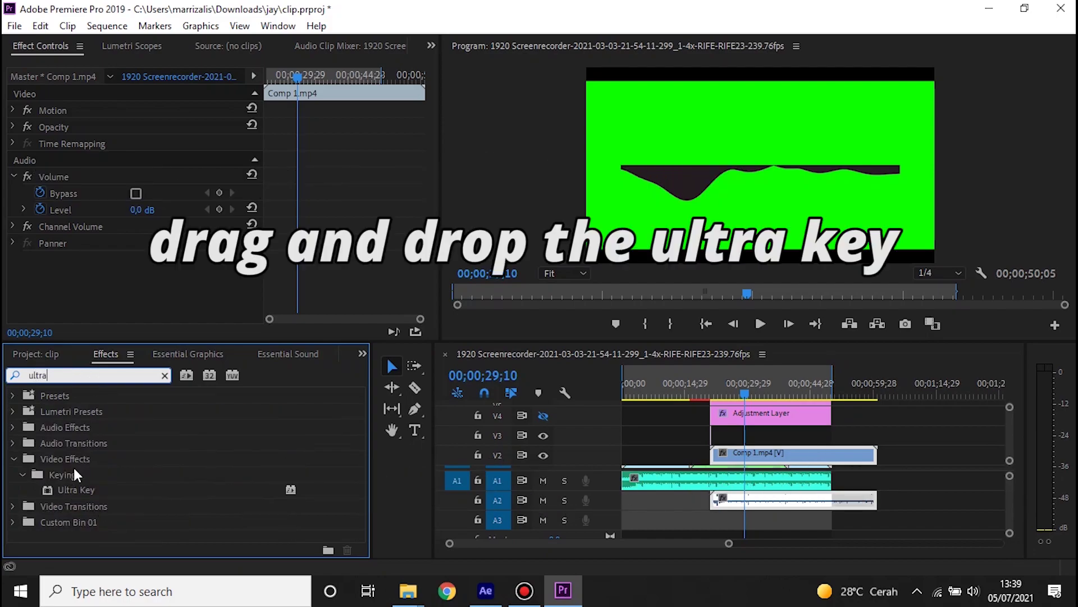
drag(75, 490, 798, 463)
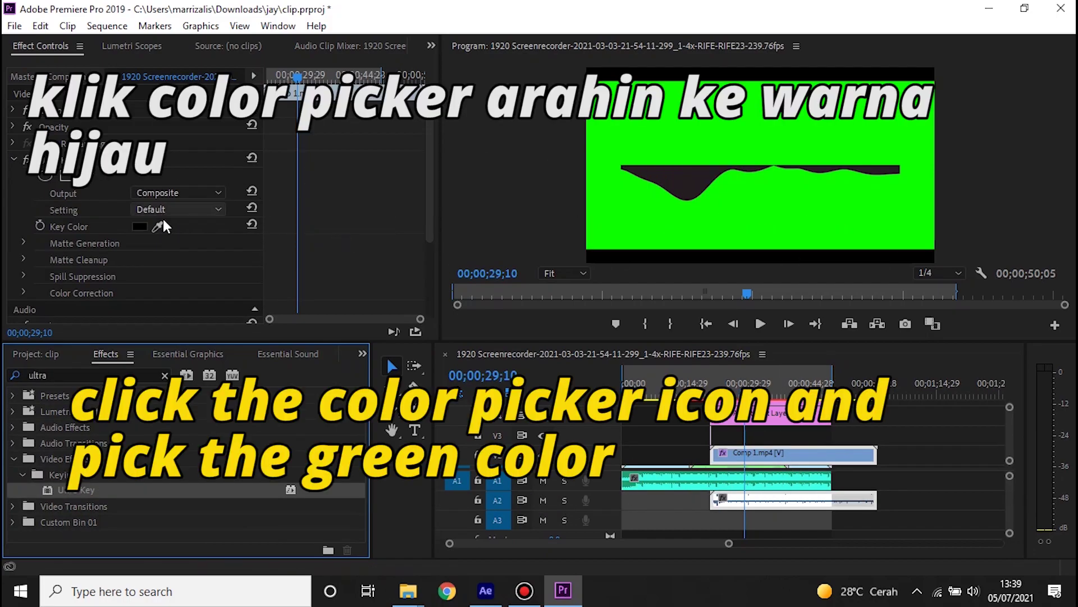
click(621, 219)
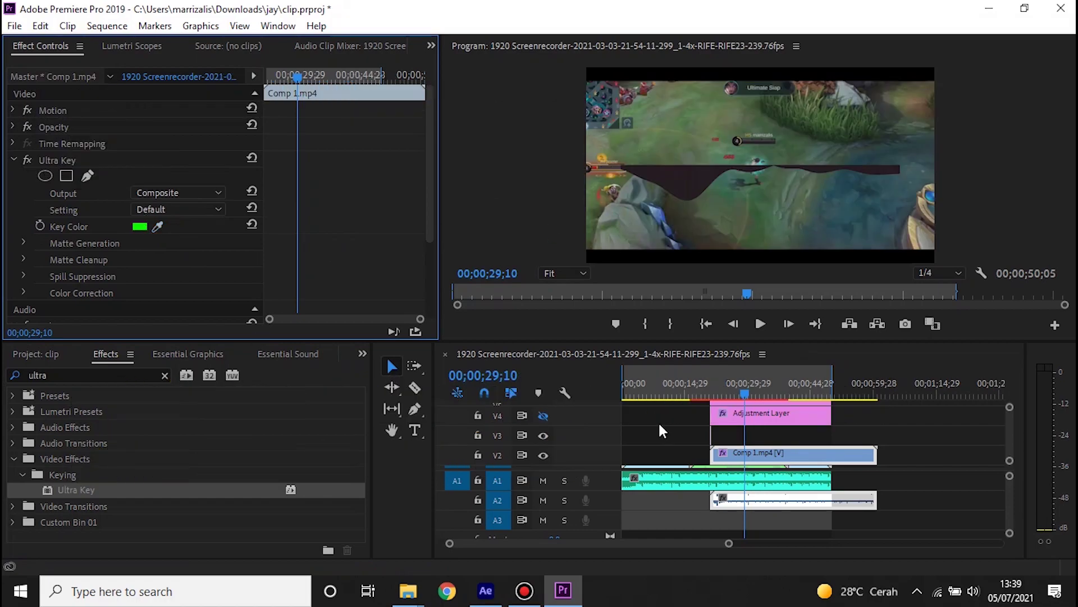
click(543, 417)
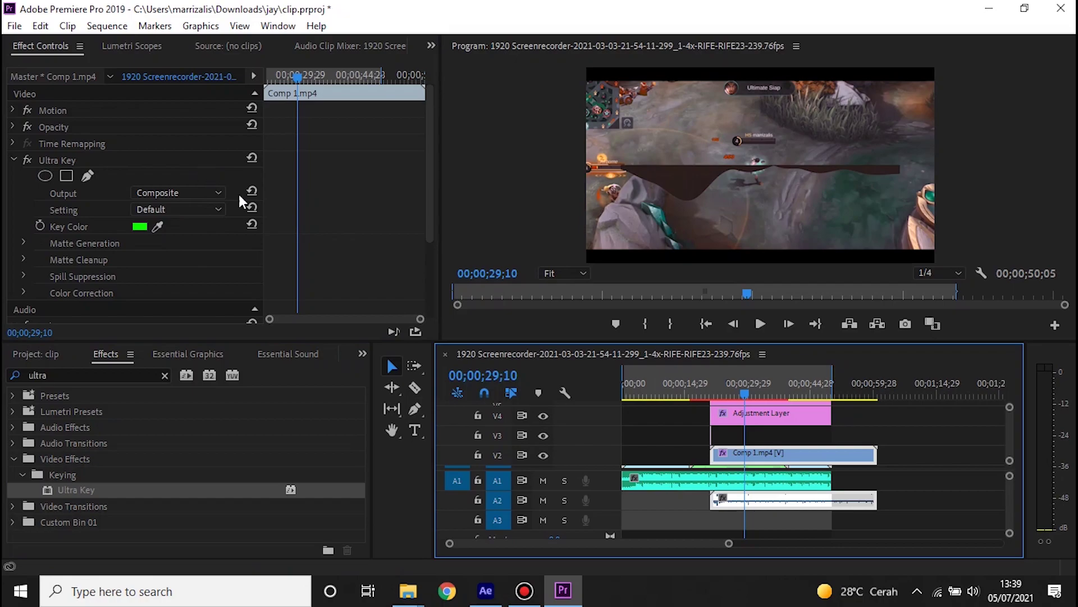
- Set Comp 1.mp4's vertical position to 419 and its scale to 10 to fit the spectrum to the character's HP bar
click(14, 159)
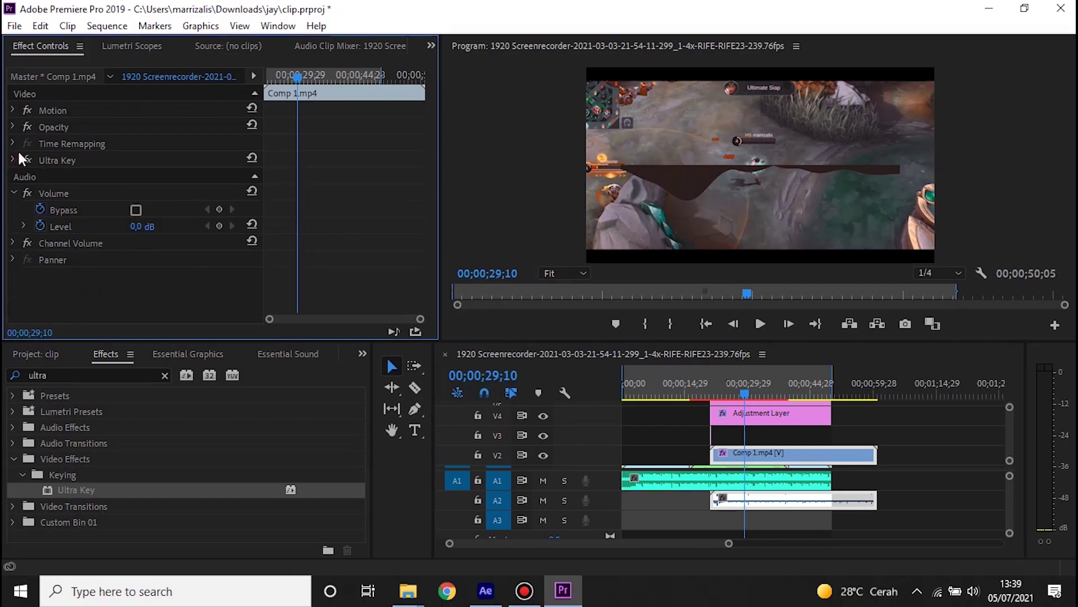
click(11, 110)
click(13, 110)
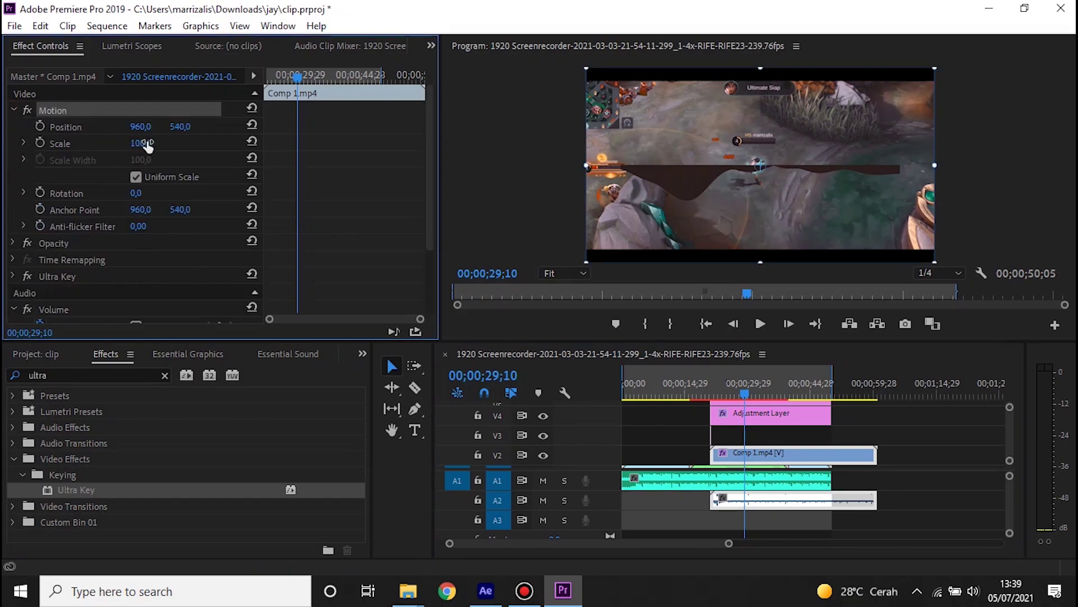
click(569, 274)
click(566, 314)
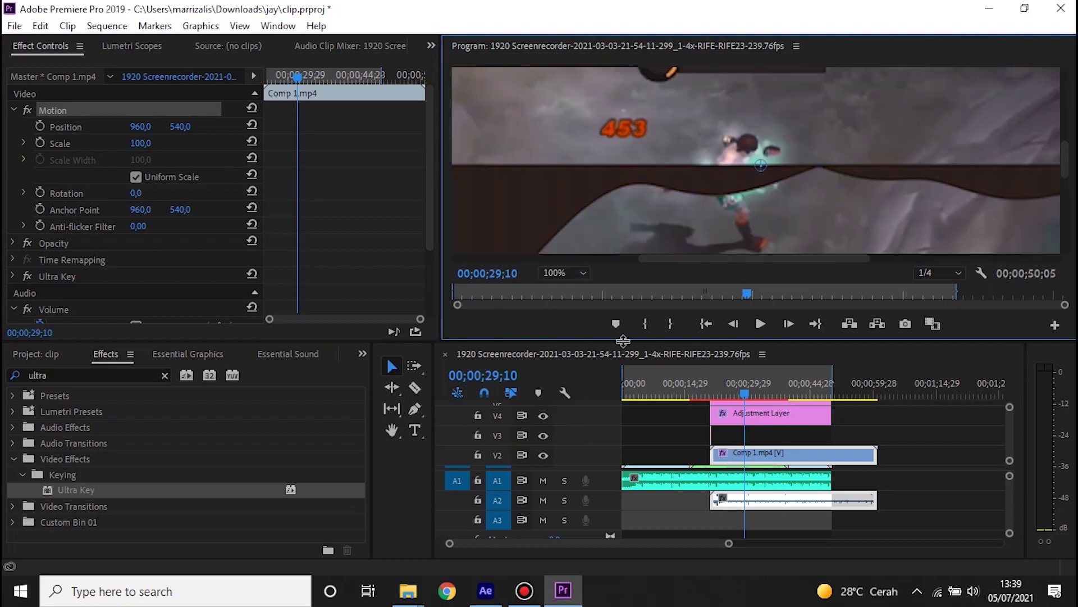
drag(1061, 152, 1062, 135)
click(573, 272)
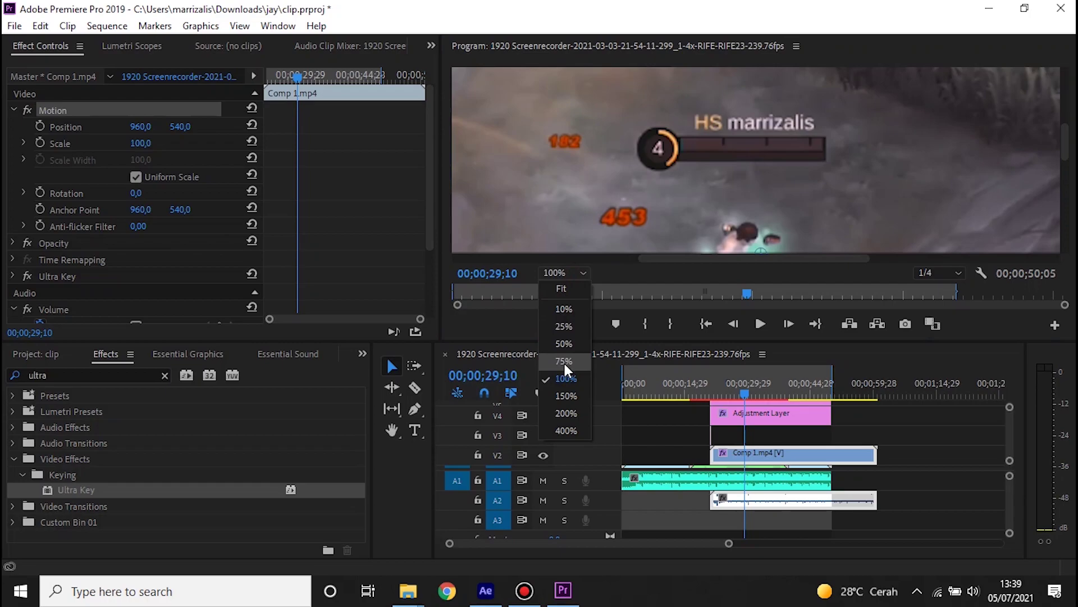
click(571, 392)
drag(1064, 158, 1069, 142)
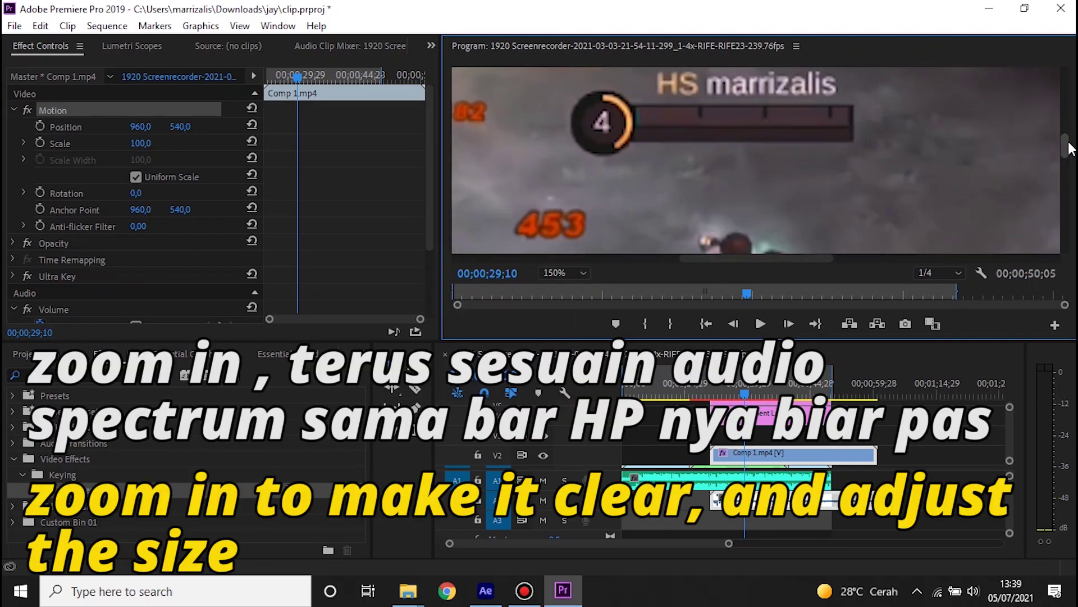
drag(140, 144, 116, 131)
click(148, 143)
text(20)
key(Return)
click(145, 143)
text(10)
key(Return)
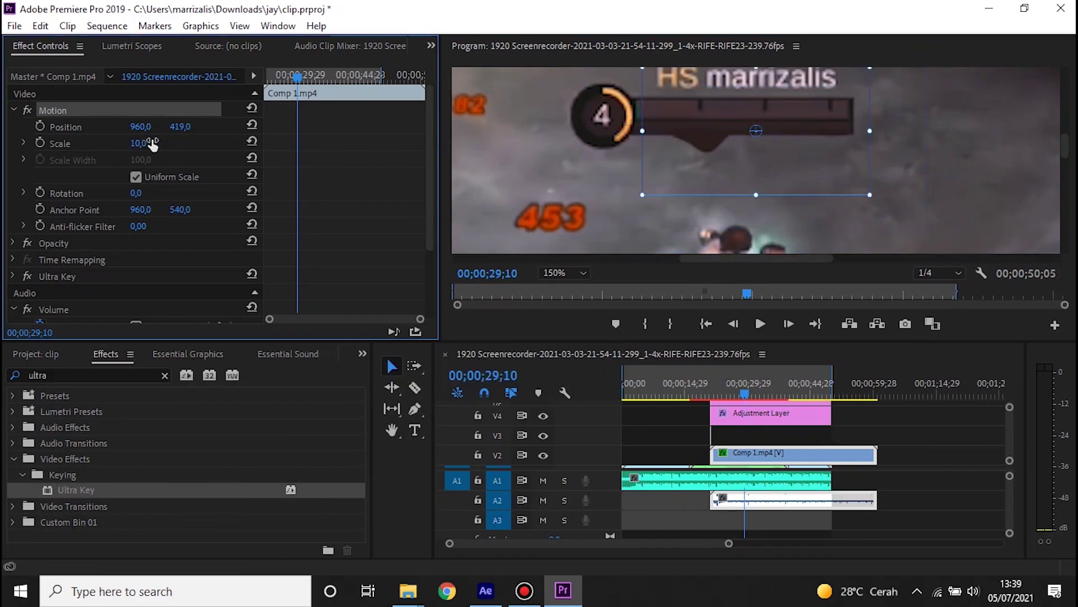
- Adjust Comp 1.mp4's vertical position and try scale values of 15, 12 and 13 over the HP bar
click(67, 192)
drag(184, 128, 209, 128)
mouse_move(141, 128)
mouse_down()
mouse_move(128, 128)
mouse_move(159, 126)
mouse_move(143, 143)
mouse_up()
click(145, 143)
text(15)
key(Return)
click(145, 143)
text(12)
key(Return)
click(145, 143)
text(13)
key(Return)
key(Return)
- Hide adjustment layer track V4 and set Comp 1.mp4's position to 949, 422 and its scale to 12.2
click(544, 416)
click(143, 127)
click(191, 161)
click(145, 143)
key(Return)
click(145, 143)
click(205, 151)
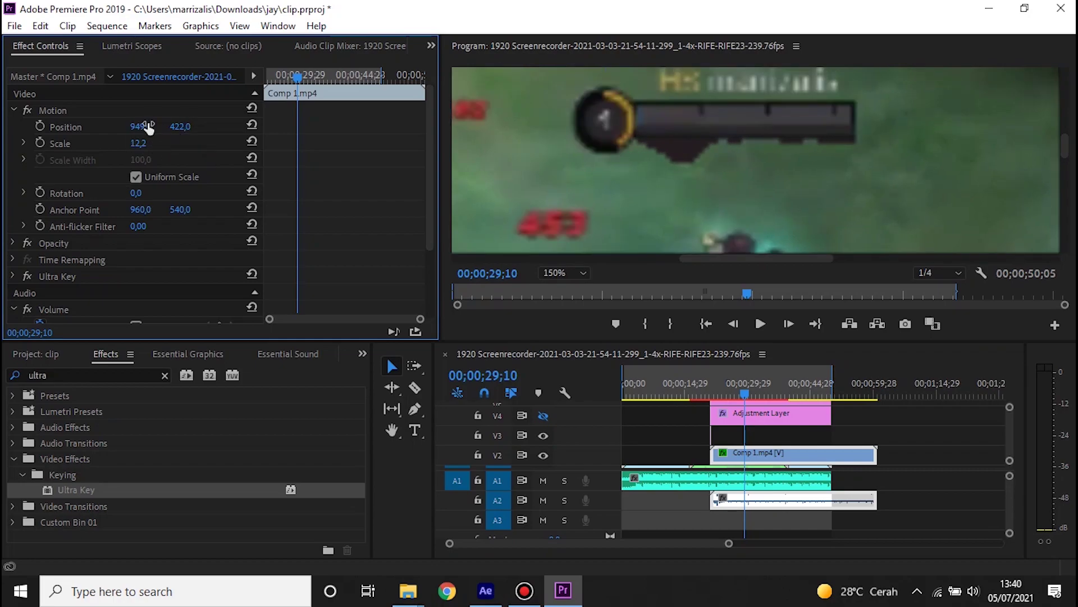
- Set the program monitor zoom to Fit and move the playhead to 00;00;24;08
click(765, 389)
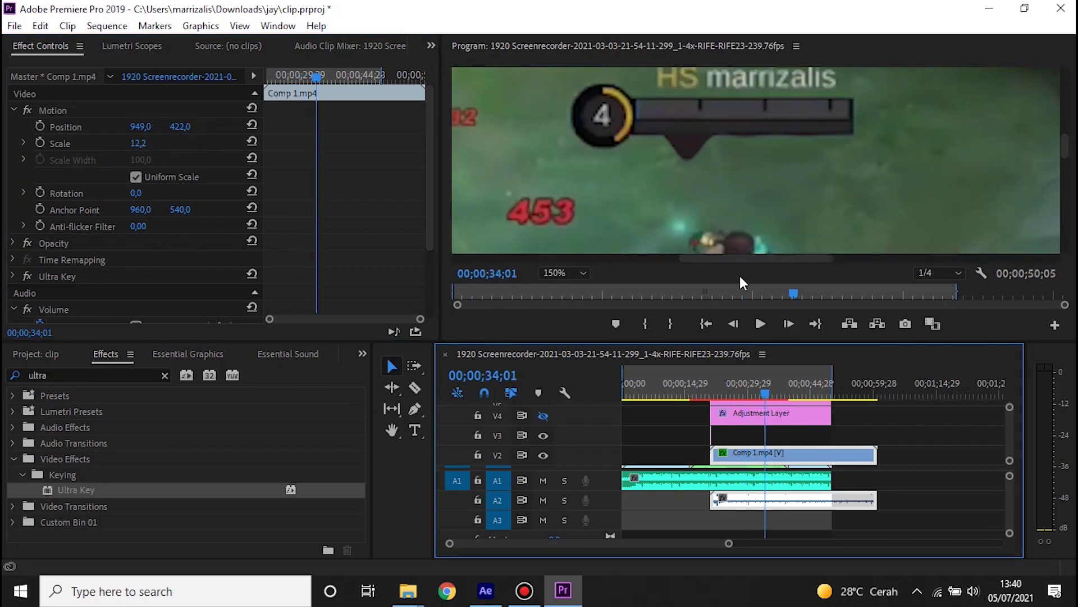
click(563, 274)
click(565, 286)
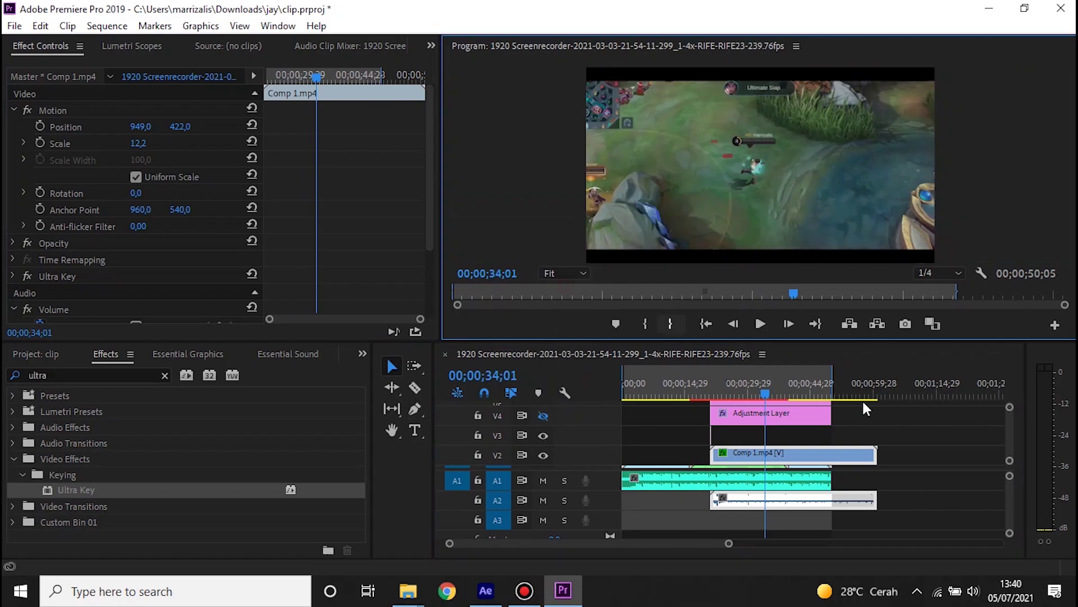
drag(775, 388, 720, 385)
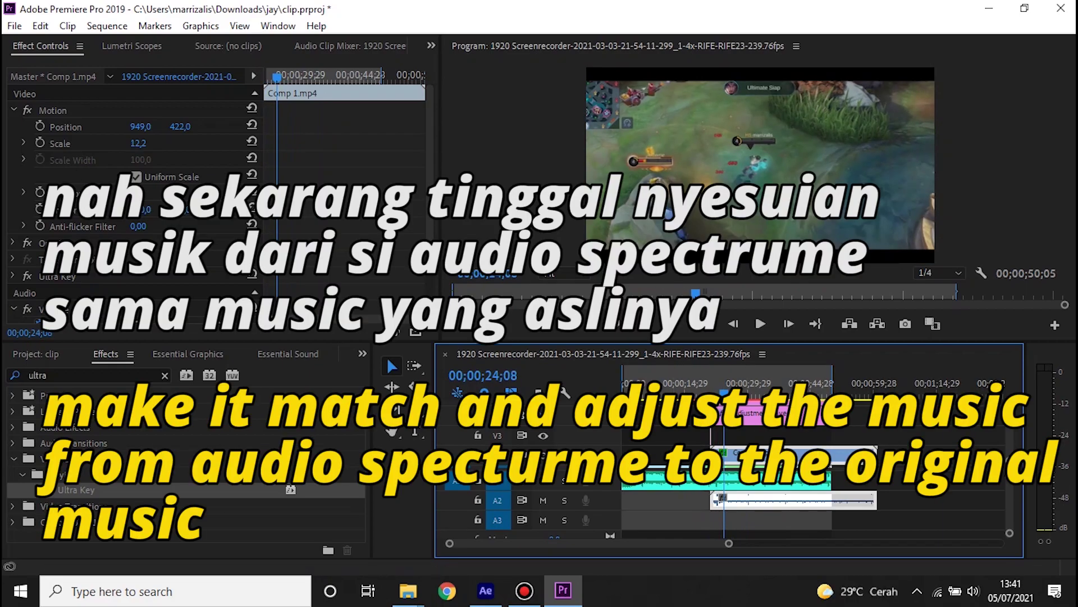
- Shift Comp 1.mp4 slightly earlier so its A2 waveform peaks match the original music on A1
click(15, 110)
alt+scroll(764, 486, up, 3)
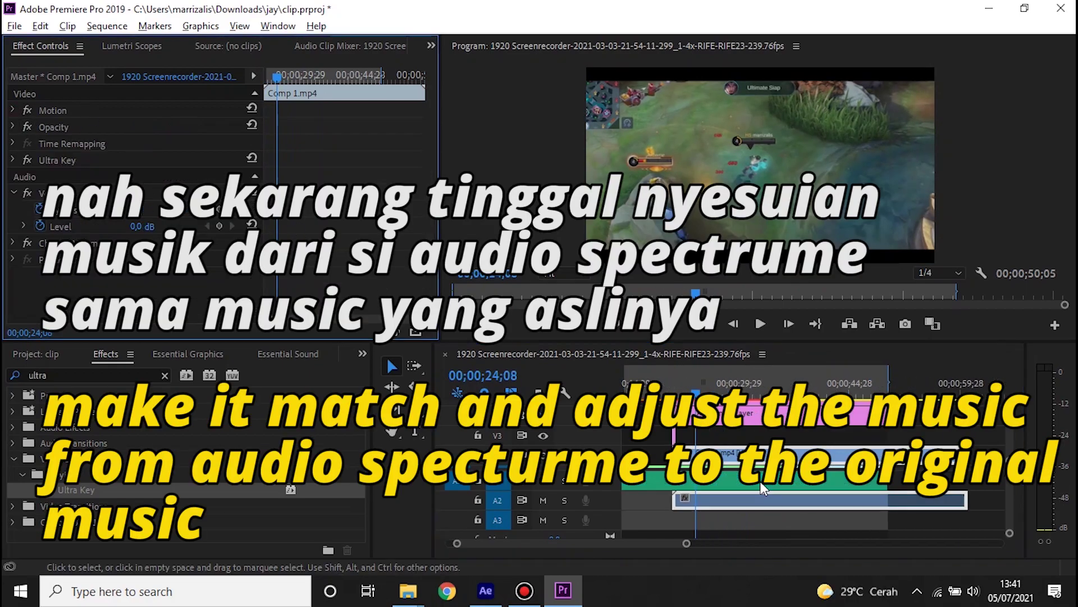
alt+scroll(764, 486, up, 3)
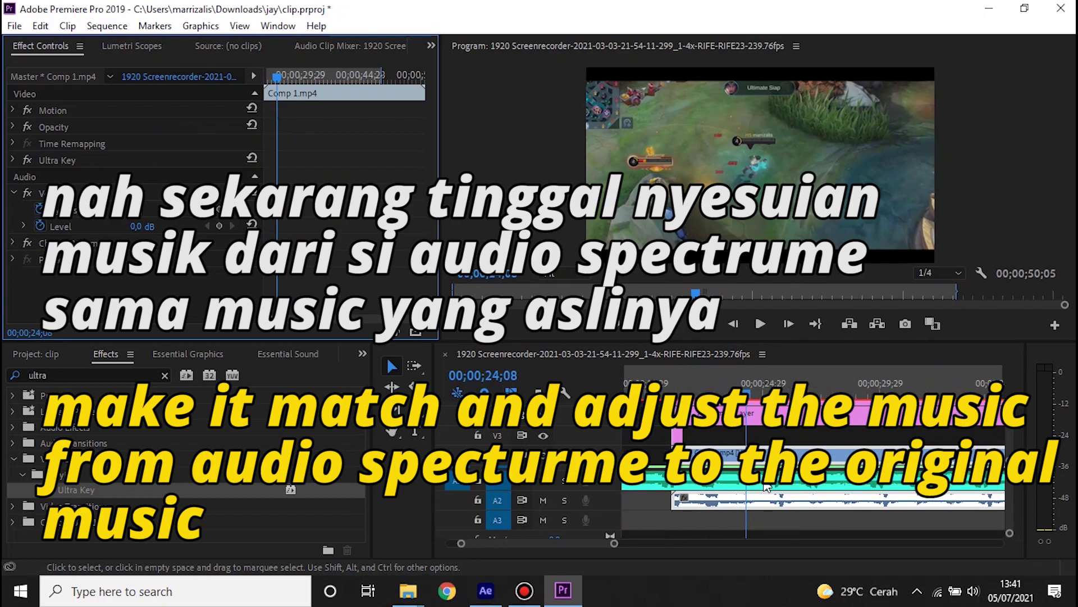
drag(1011, 428, 1008, 433)
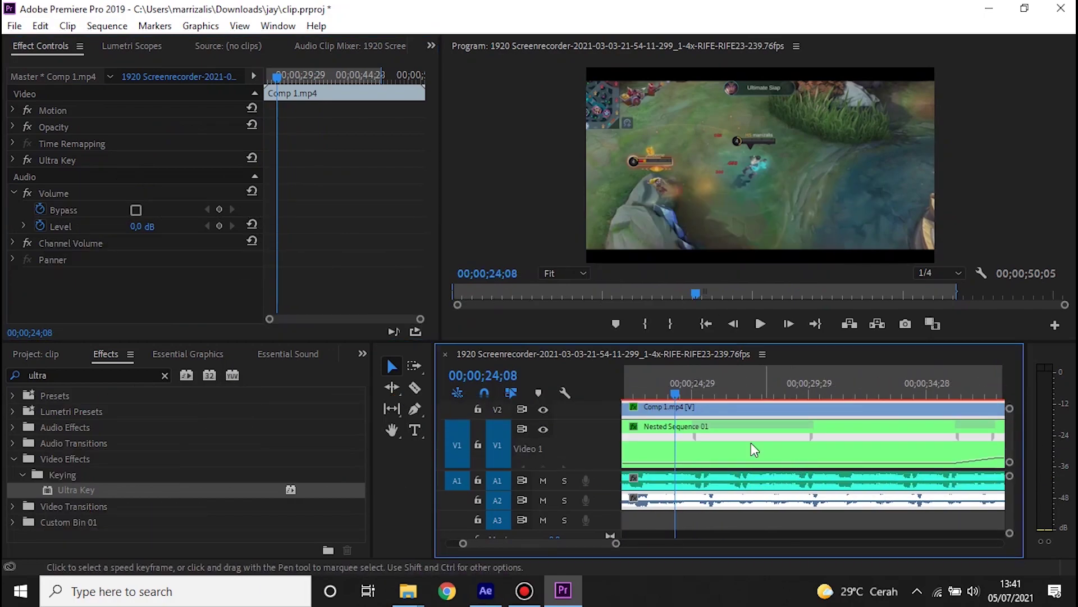
scroll(571, 446, up, 3)
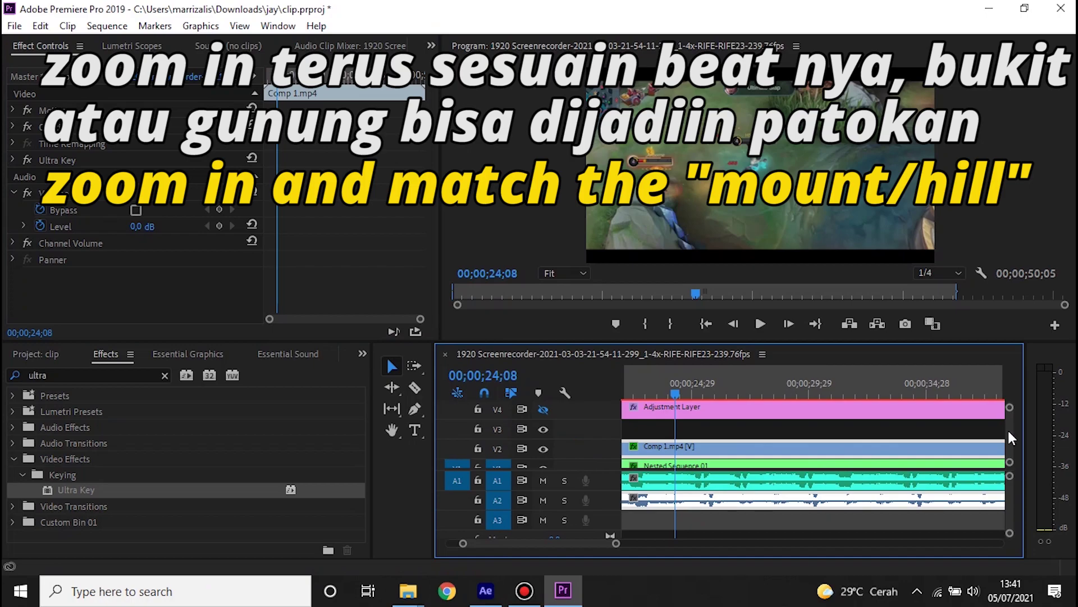
drag(1009, 431, 1008, 436)
scroll(893, 477, up, 3)
alt+scroll(790, 499, up, 3)
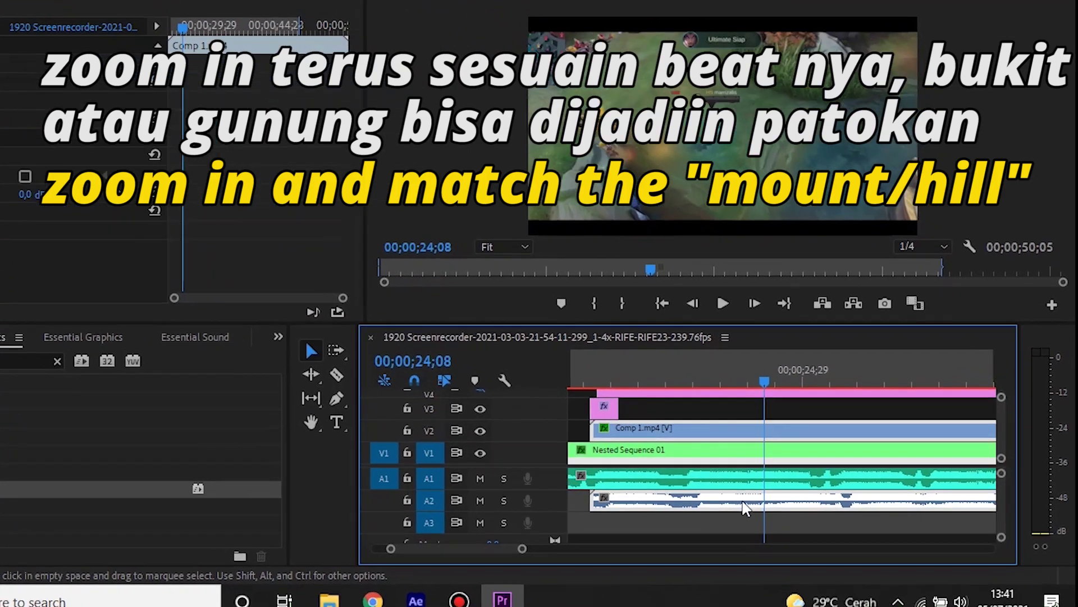
drag(705, 500, 693, 500)
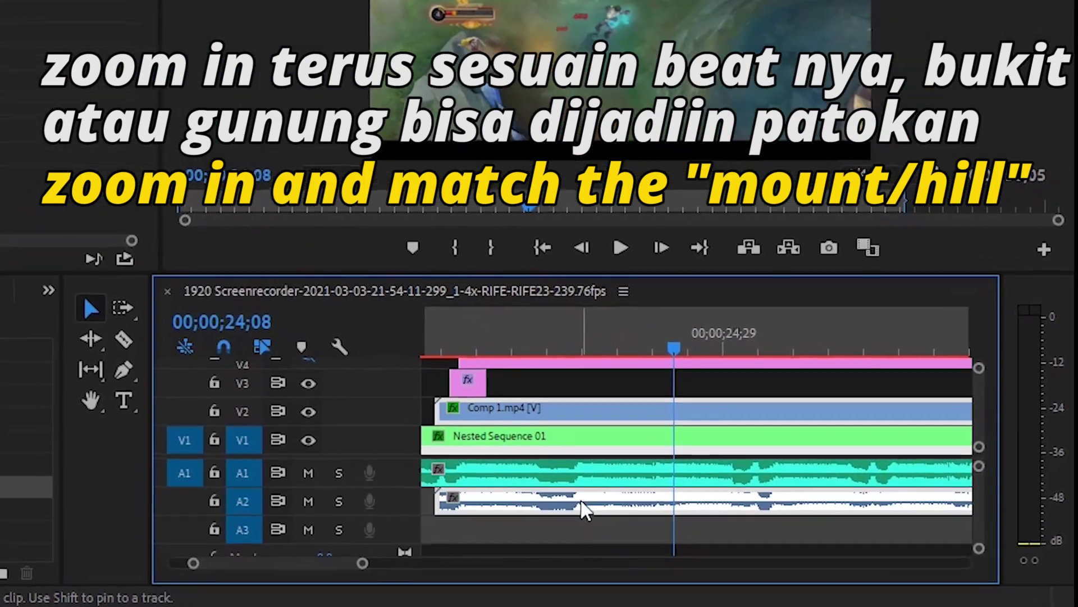
- Compare the A1 and A2 waveforms closely around 00;00;22;27 to check that their beats line up
right_click(493, 498)
click(463, 527)
click(469, 471)
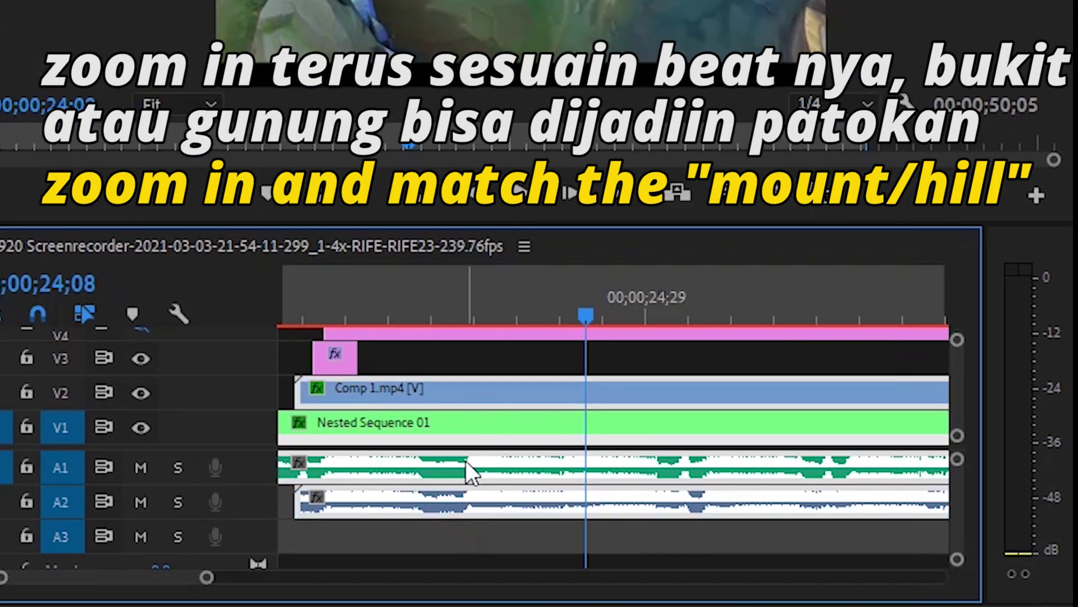
click(461, 534)
key(=)
key(=)
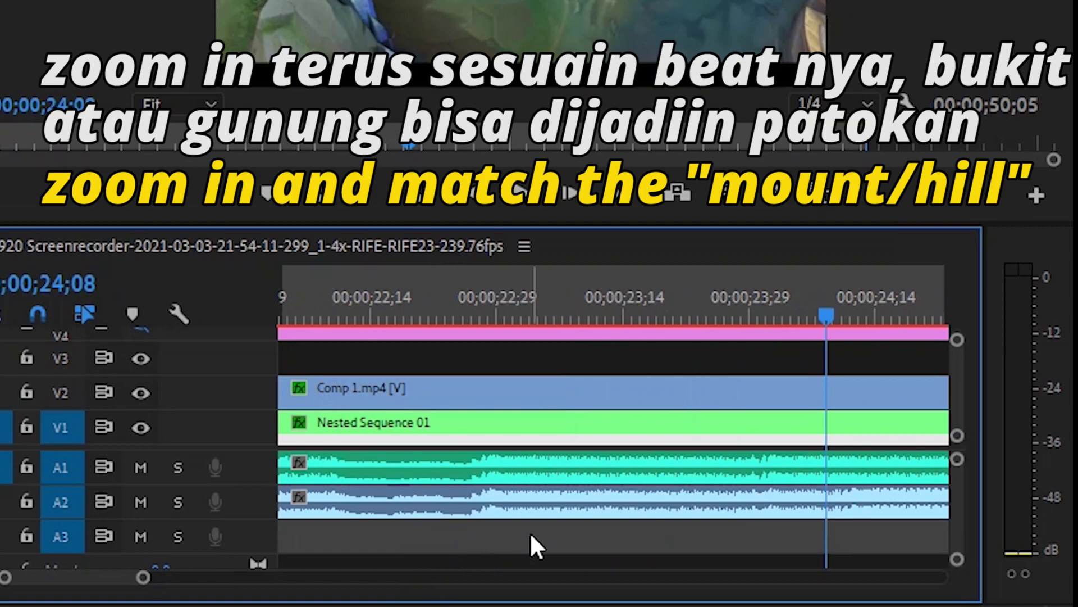
click(481, 319)
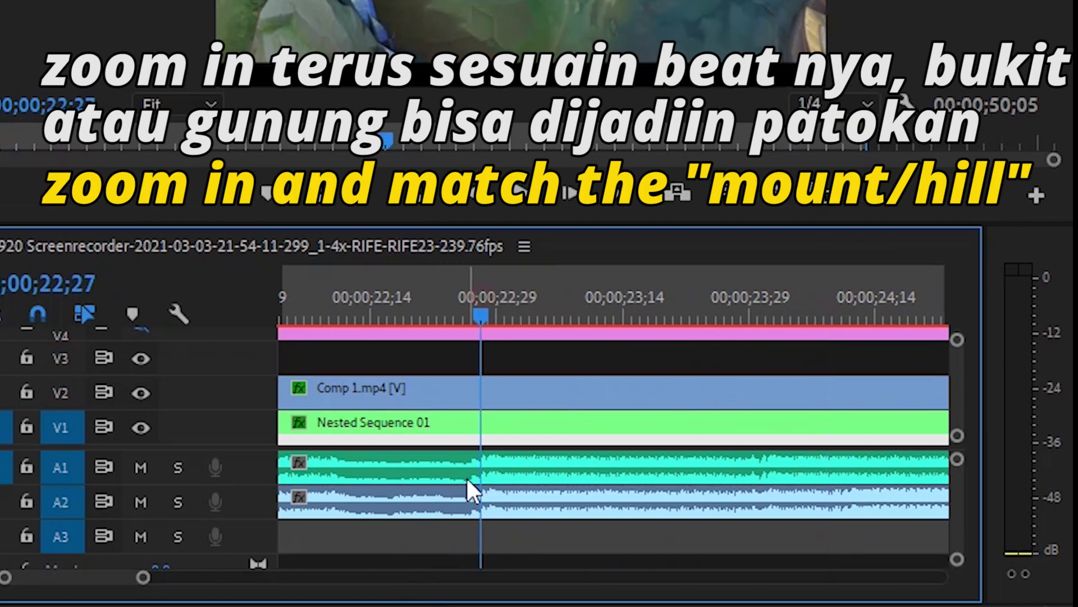
key(=)
key(=)
key(=)
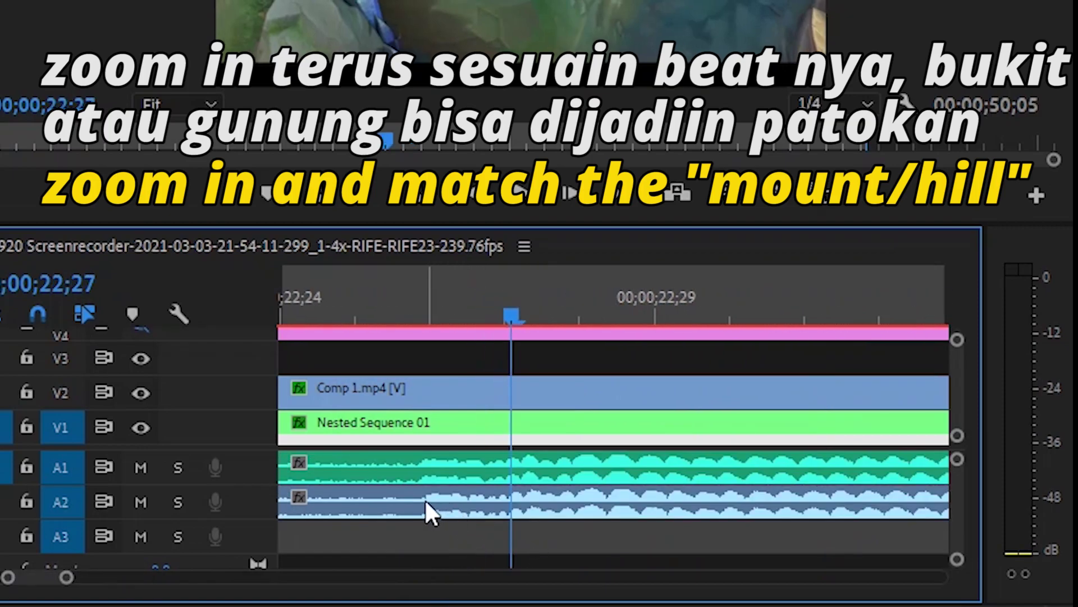
key(minus)
key(minus)
key(minus)
key(minus)
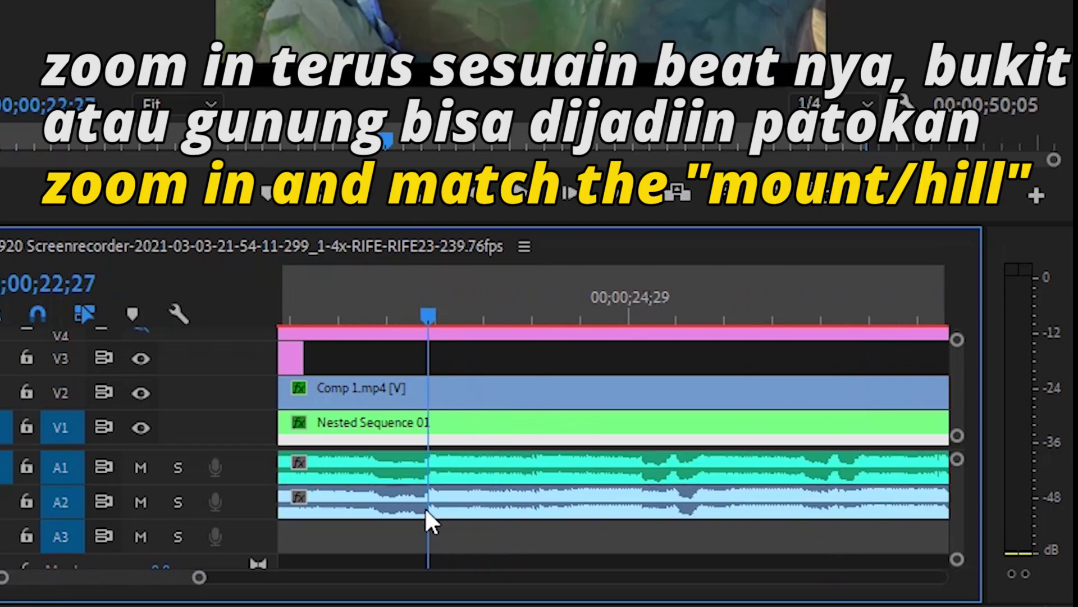
key(minus)
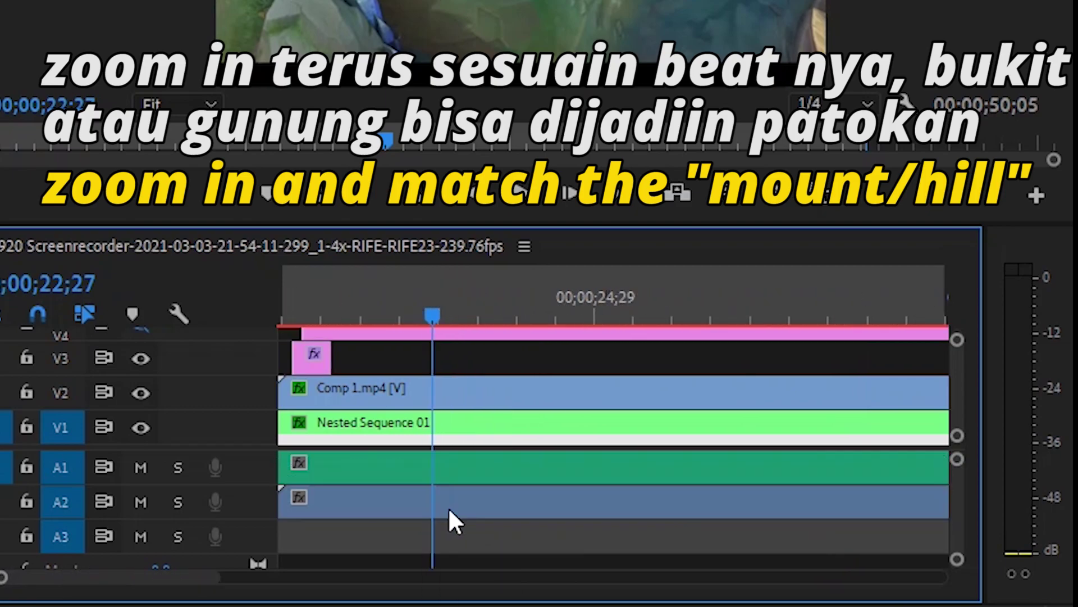
key(minus)
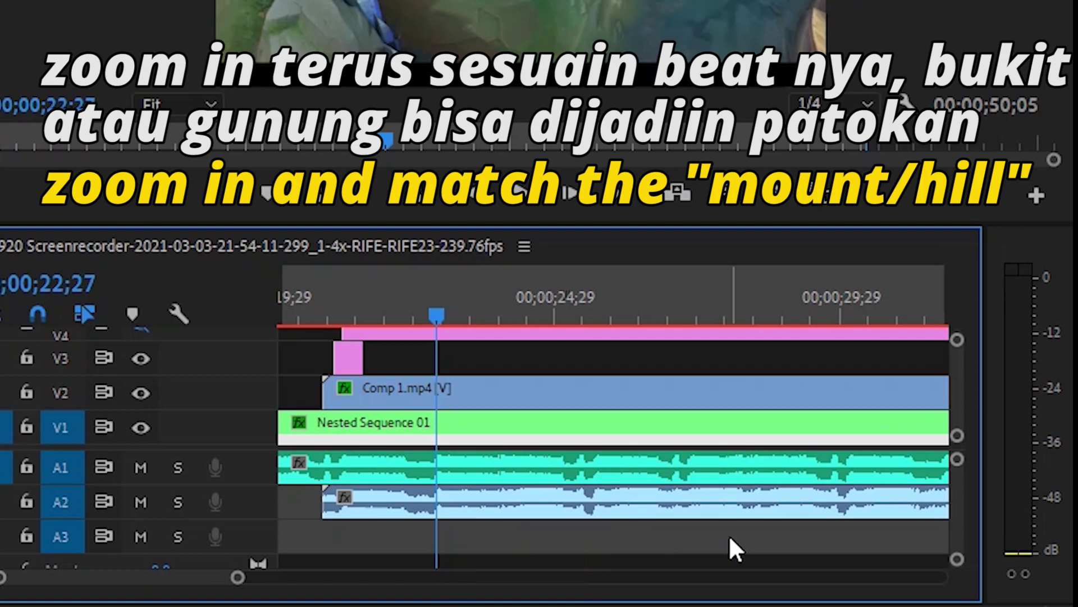
click(295, 516)
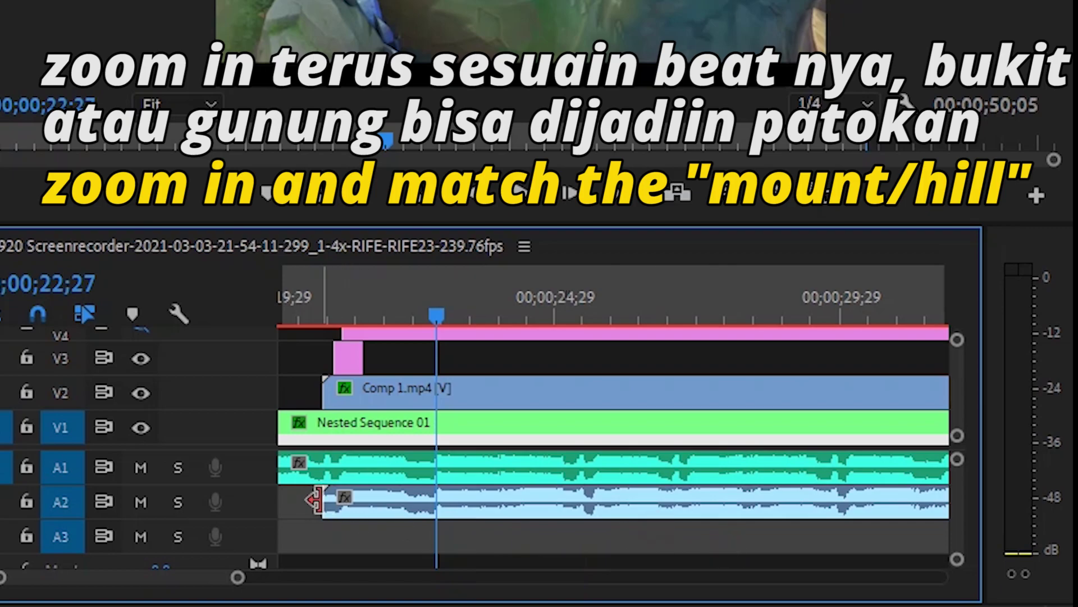
- Move Comp 1.mp4 earlier out of sync and back into alignment with the A1 music waveform
drag(882, 502, 782, 516)
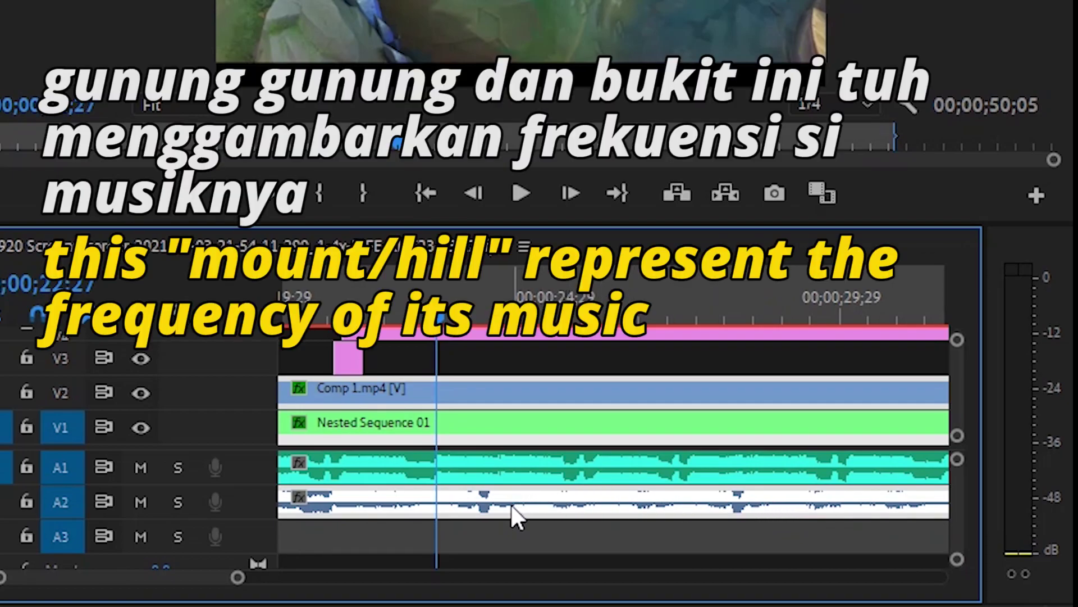
drag(512, 514, 557, 528)
scroll(657, 538, down, 3)
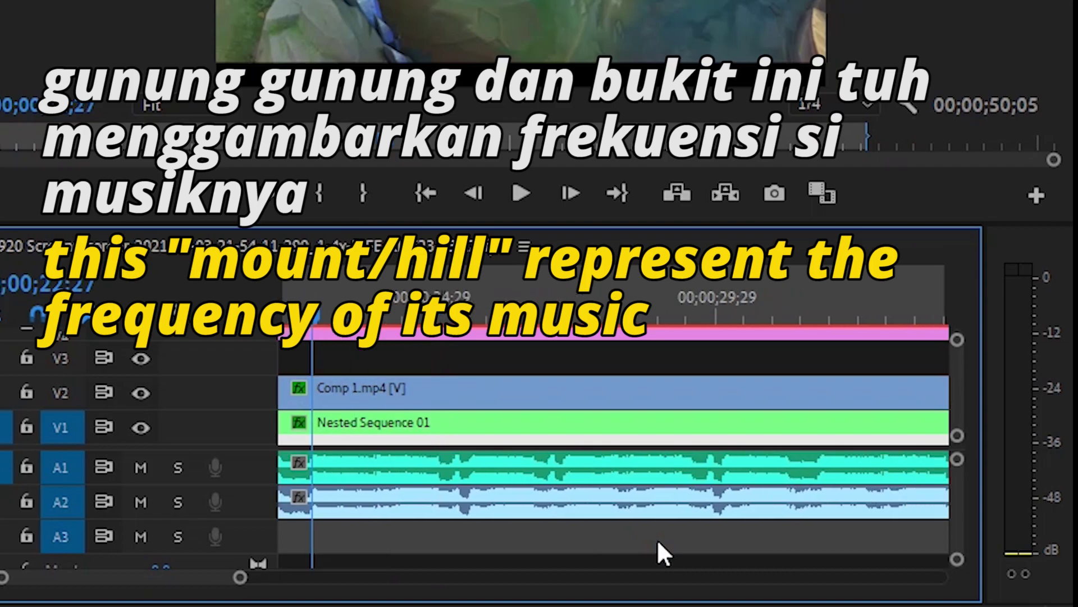
scroll(657, 538, up, 4)
- Unlink Comp 1.mp4's audio from its video and delete the spectrum's duplicate music from track A2
click(635, 514)
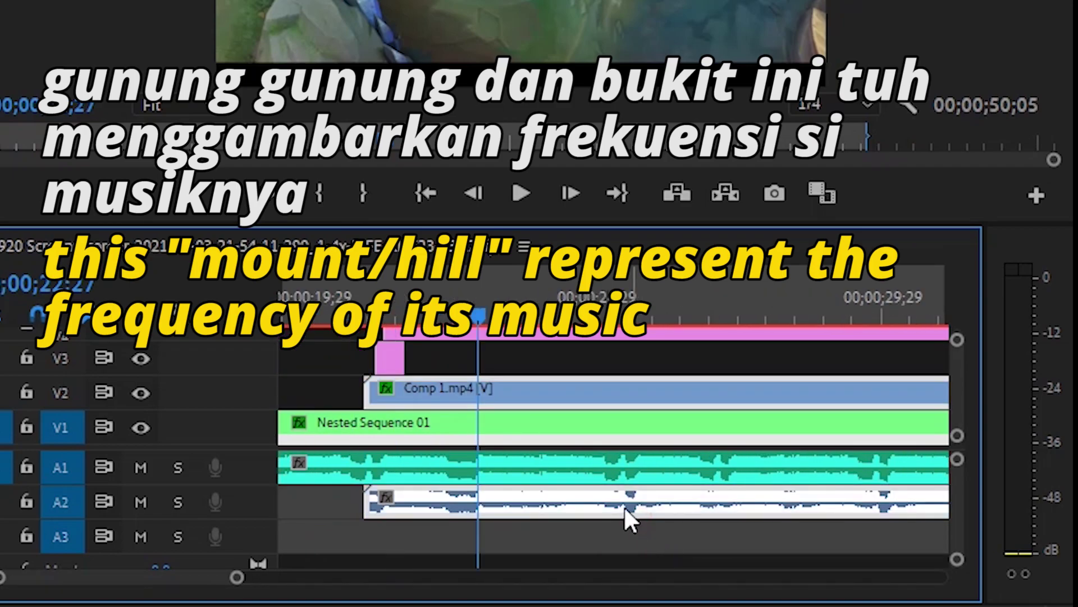
right_click(567, 514)
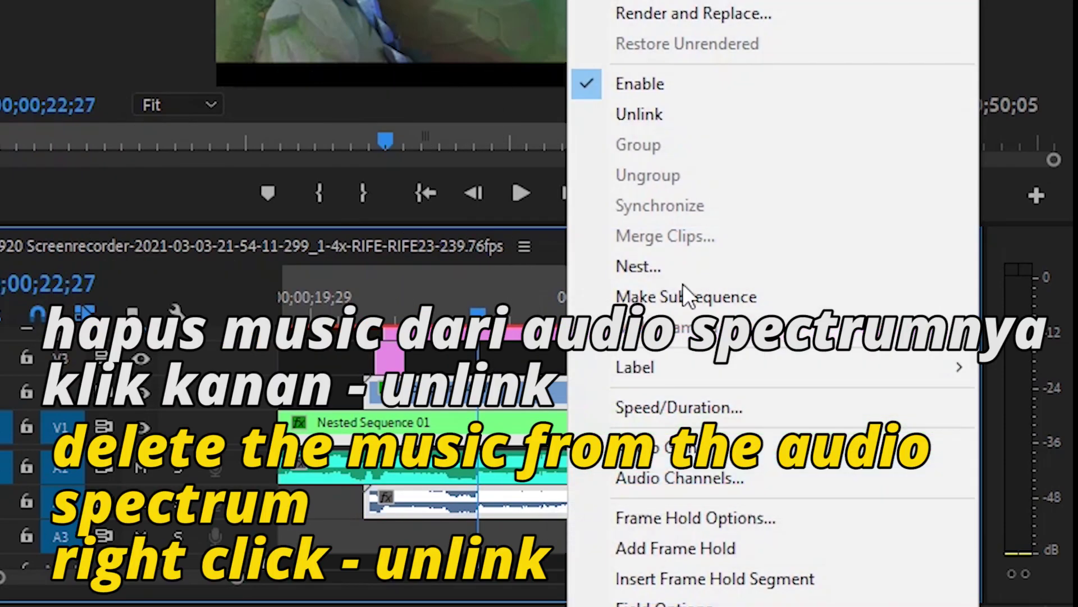
click(702, 125)
key(Delete)
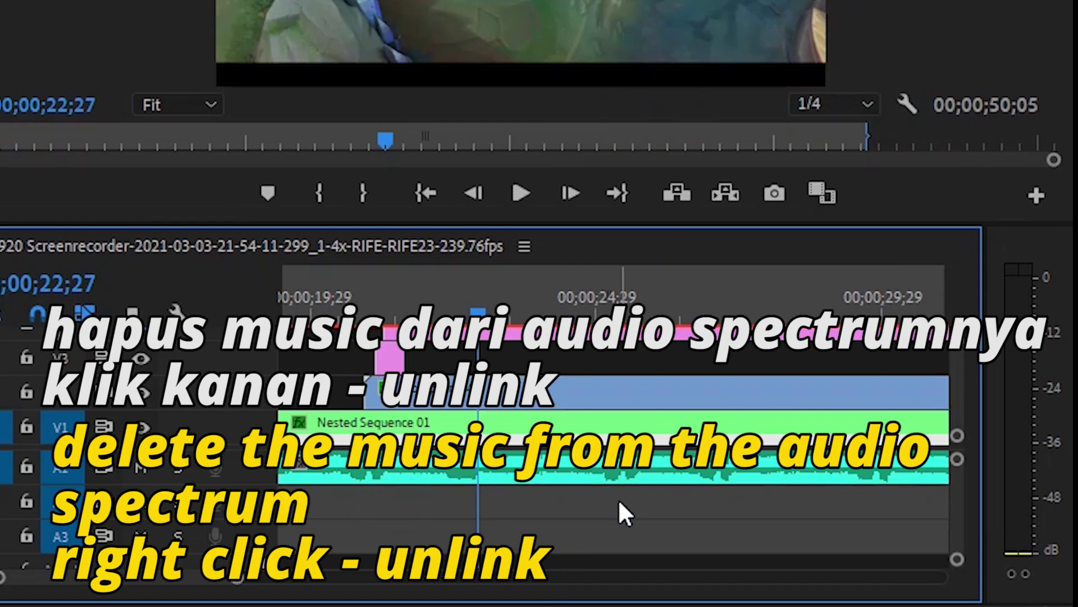
- Play the sequence from 00;00;22;11 to check the spectrum against the music, and return the playhead to 00;00;23;05
drag(474, 306, 454, 312)
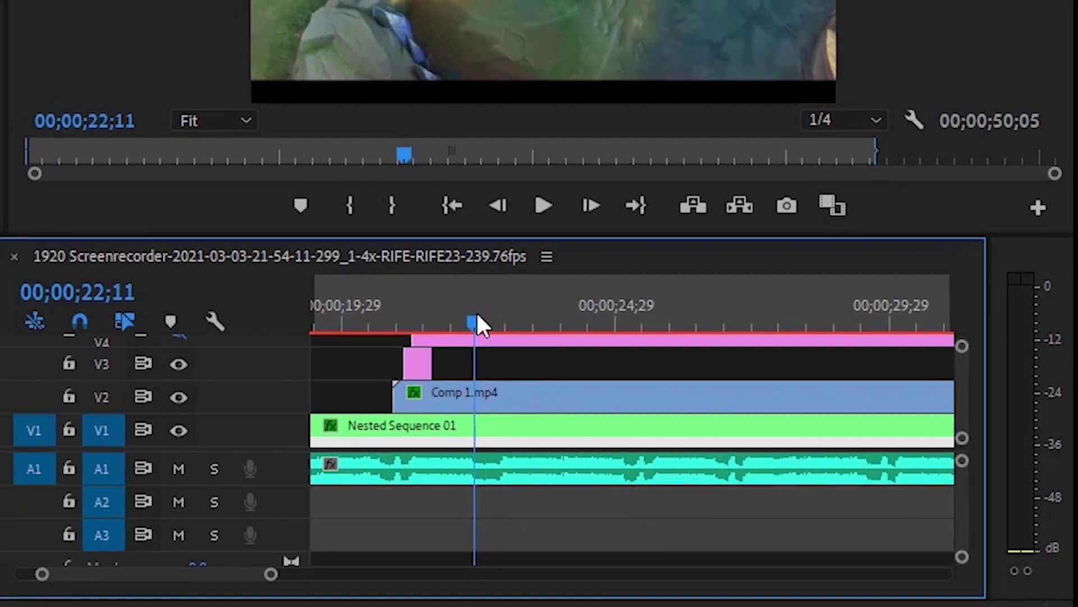
key(space)
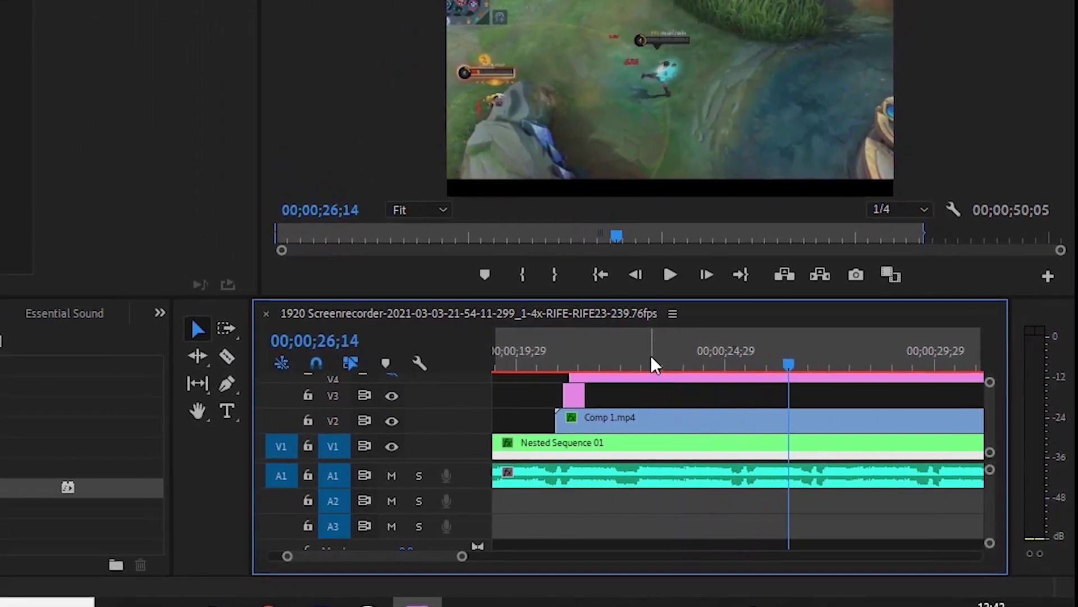
click(629, 353)
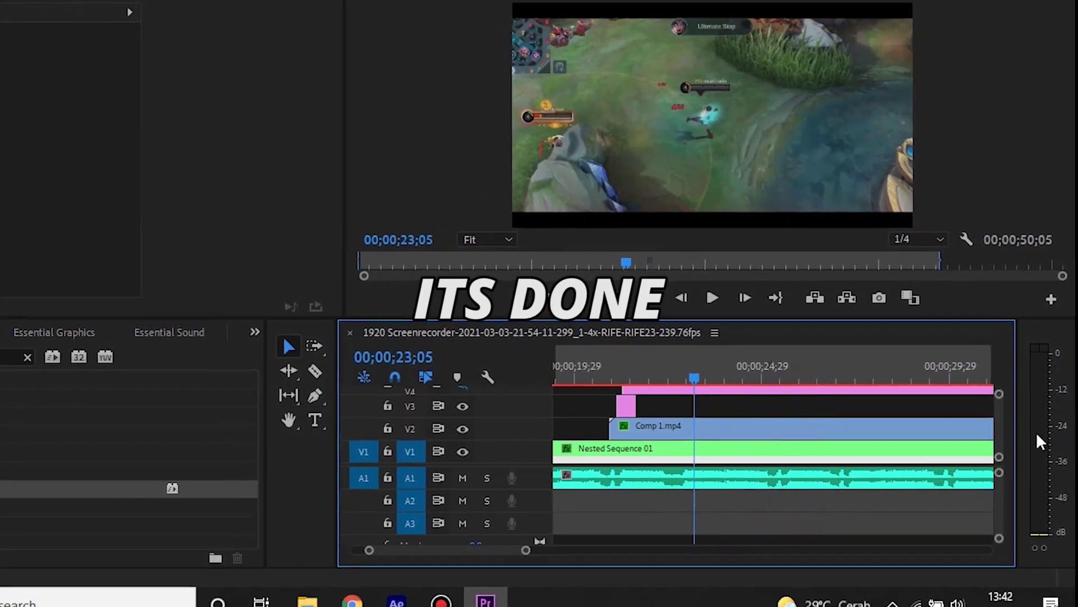
- Show the adjustment layer track V4 again and save the project
scroll(993, 415, up, 2)
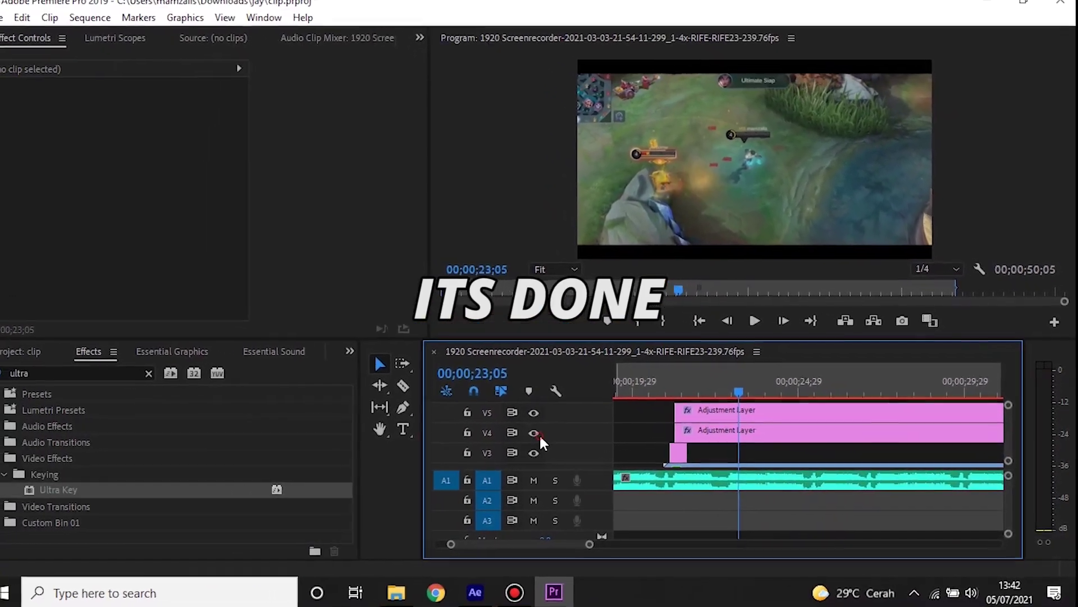
click(498, 428)
key(ctrl+s)
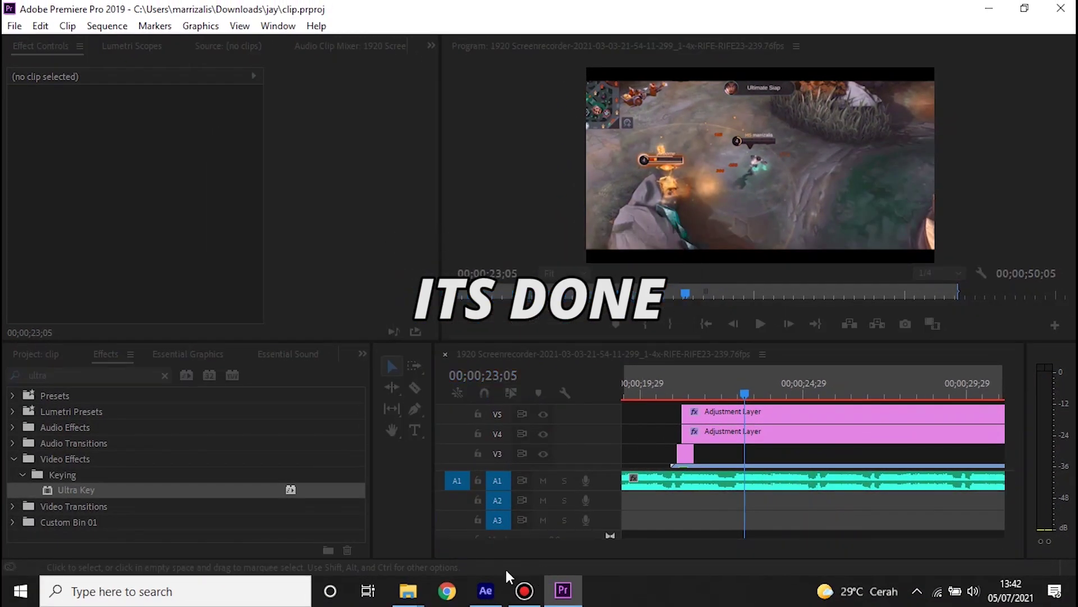
drag(595, 547, 652, 545)
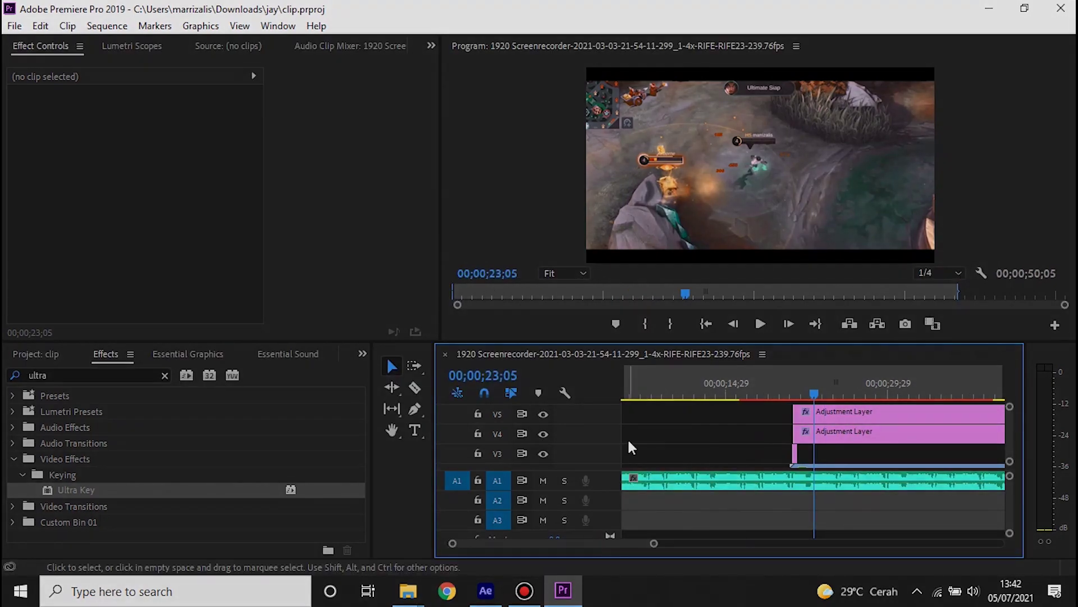